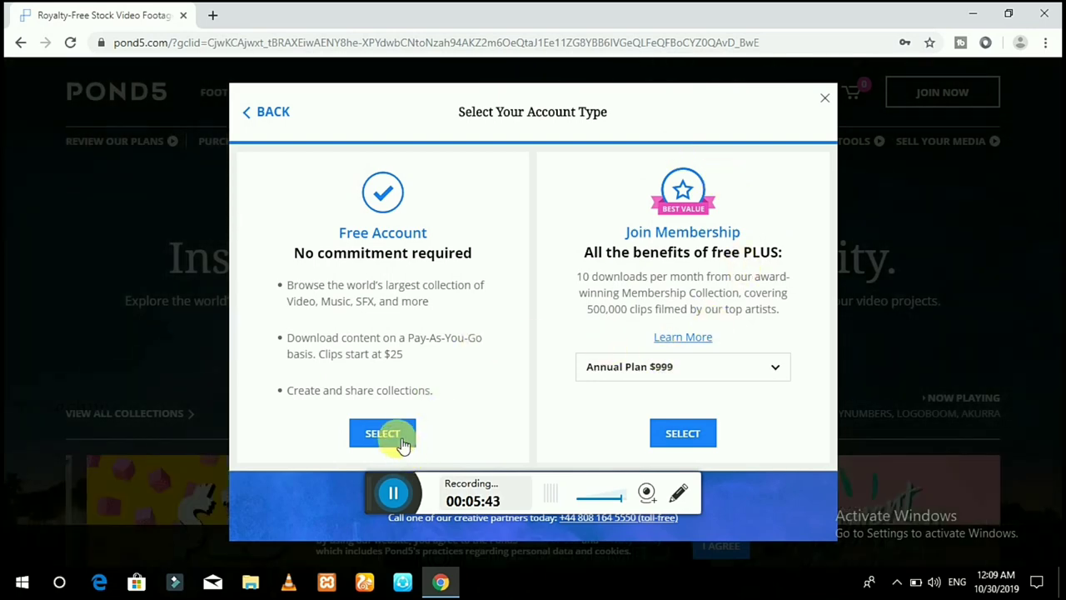
Step: Choose the Free Account type and dismiss the offer to pre-fund the new account
{"action": "left_click", "coordinate": [403, 441]}
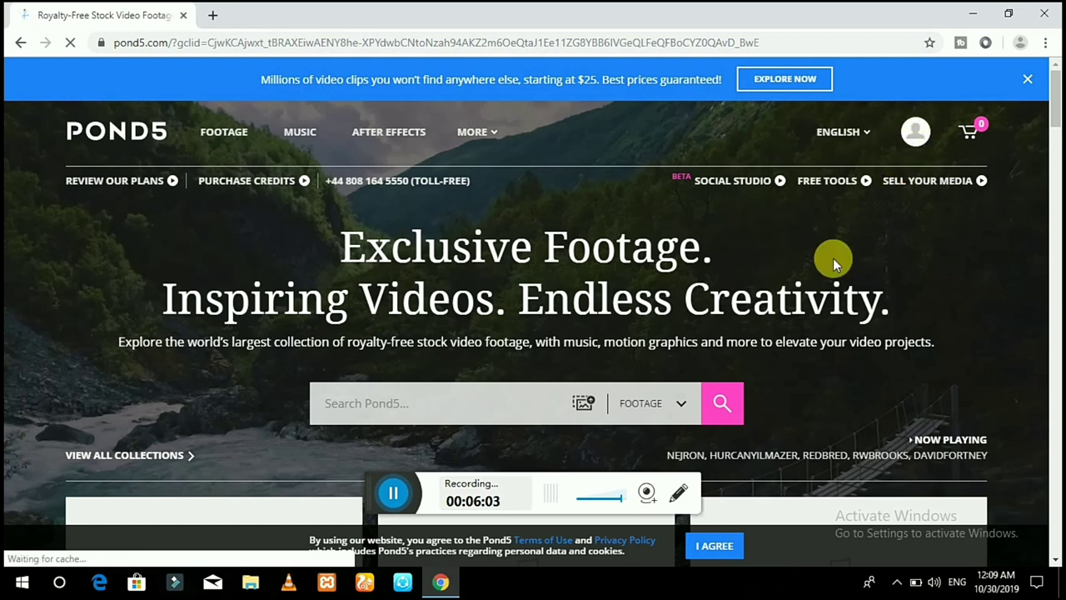
{"action": "mouse_move", "coordinate": [912, 138]}
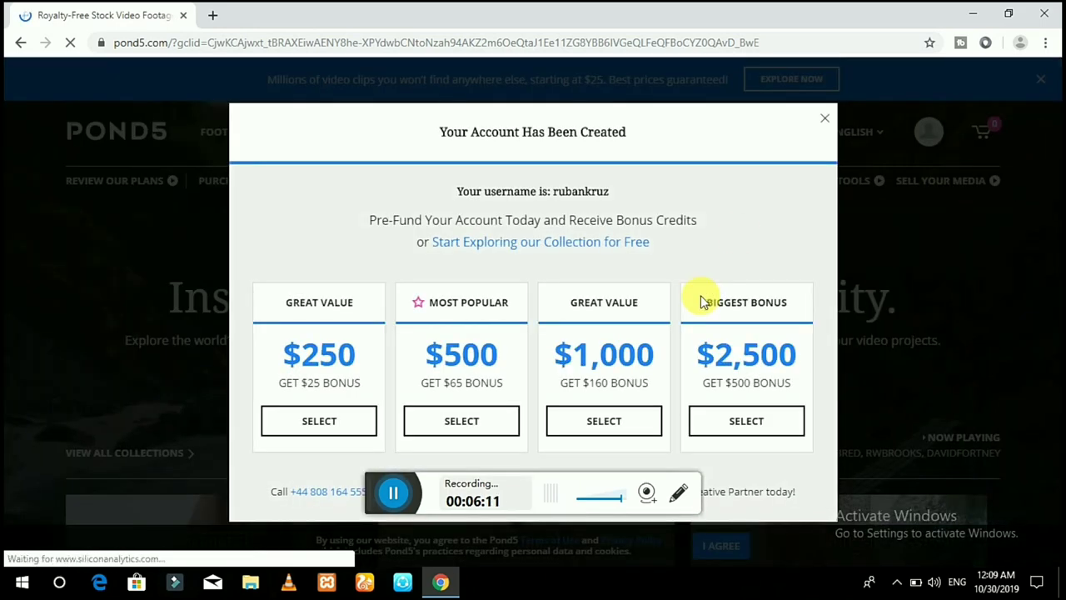
{"action": "left_click", "coordinate": [827, 119]}
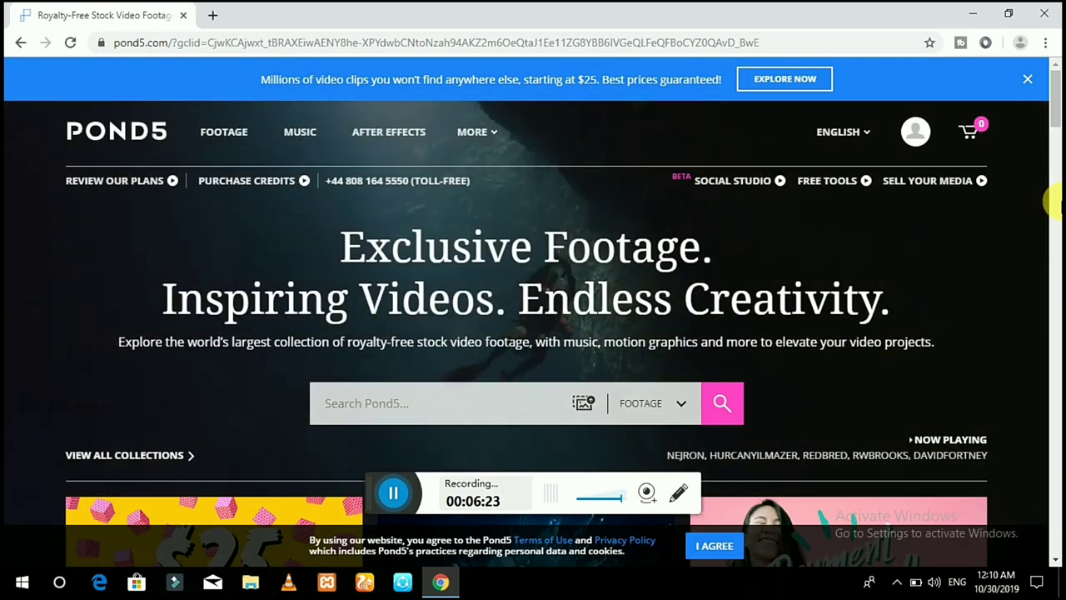
{"action": "left_click", "coordinate": [1055, 201]}
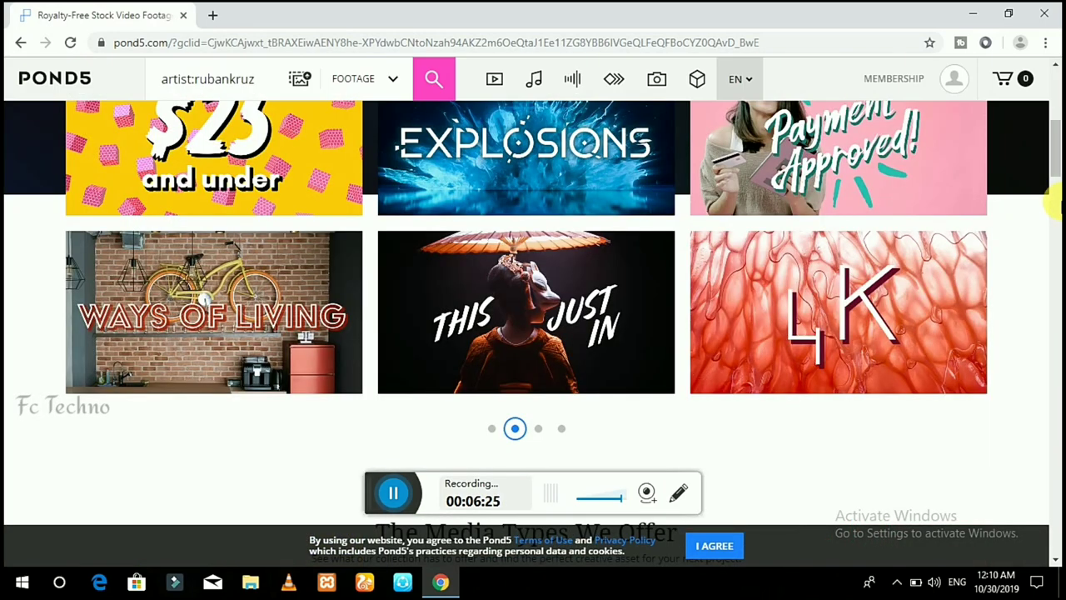
{"action": "left_click", "coordinate": [1055, 201]}
{"action": "left_click_drag", "start_coordinate": [1055, 201], "coordinate": [1056, 98]}
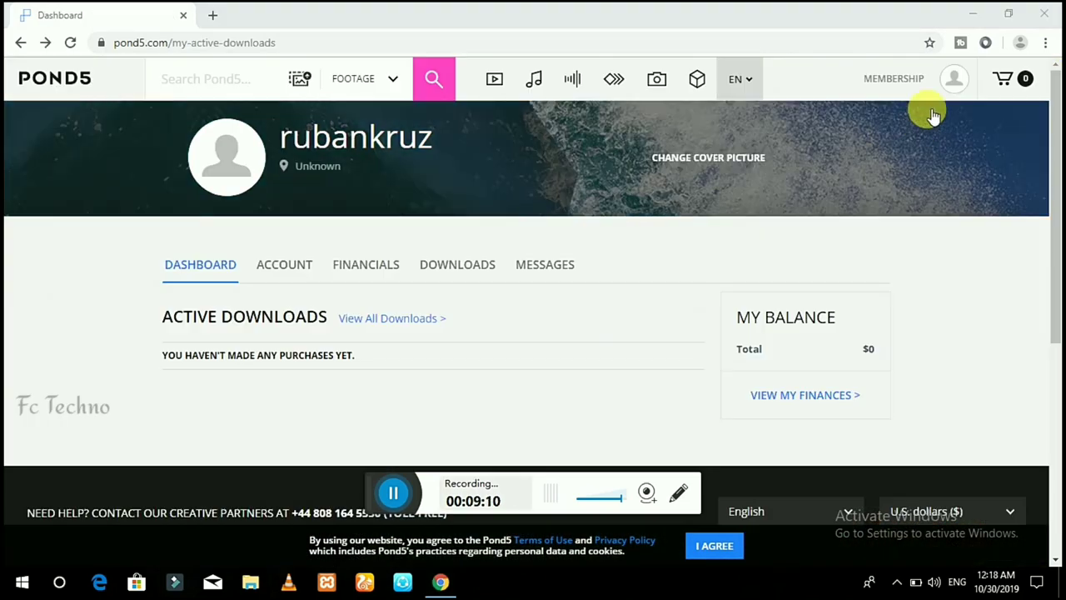
Step: Go to the Sell Your Media page and start the contributor sign-up, beginning the basic information form at the first name
{"action": "mouse_move", "coordinate": [956, 91]}
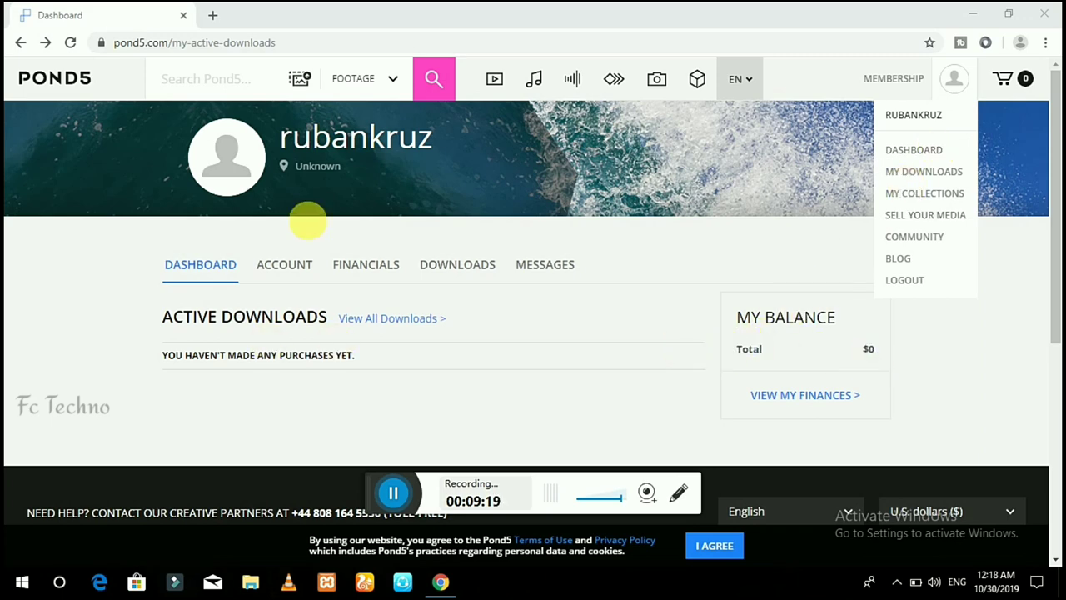
{"action": "left_click", "coordinate": [937, 218]}
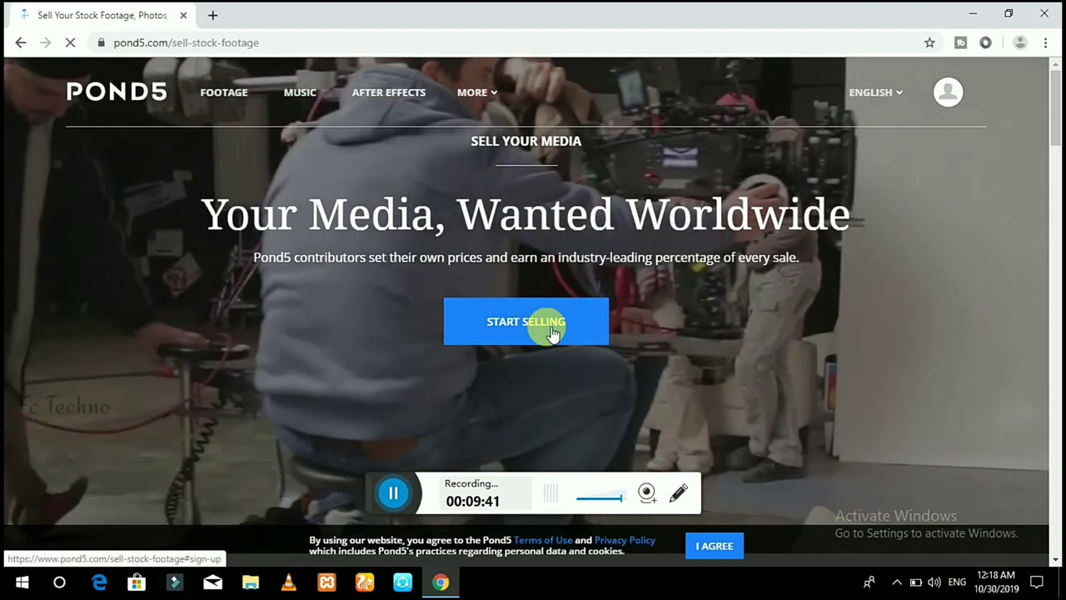
{"action": "left_click", "coordinate": [550, 332]}
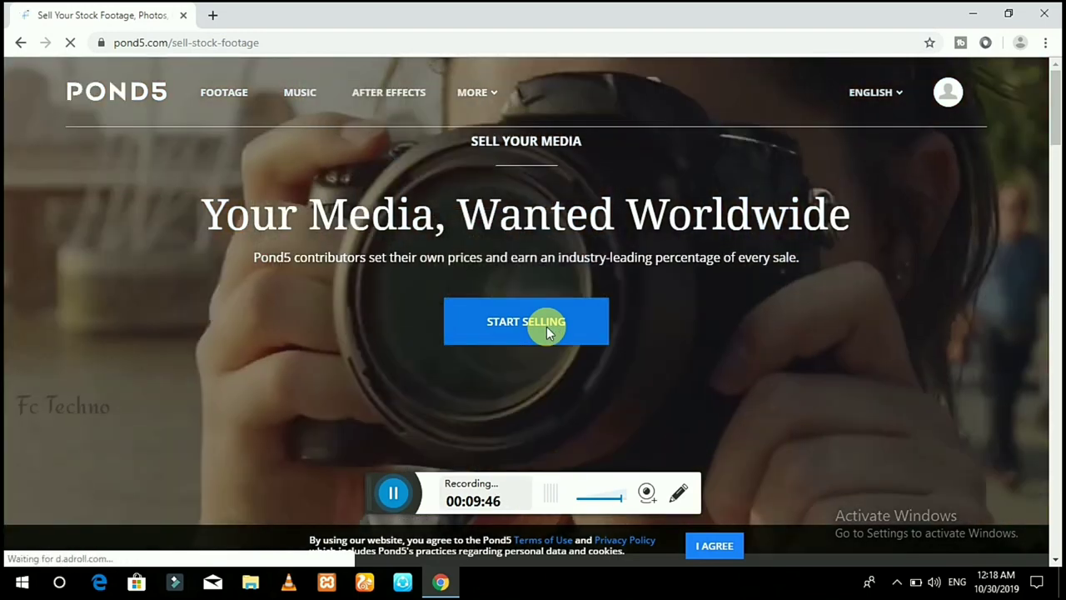
{"action": "left_click", "coordinate": [546, 326]}
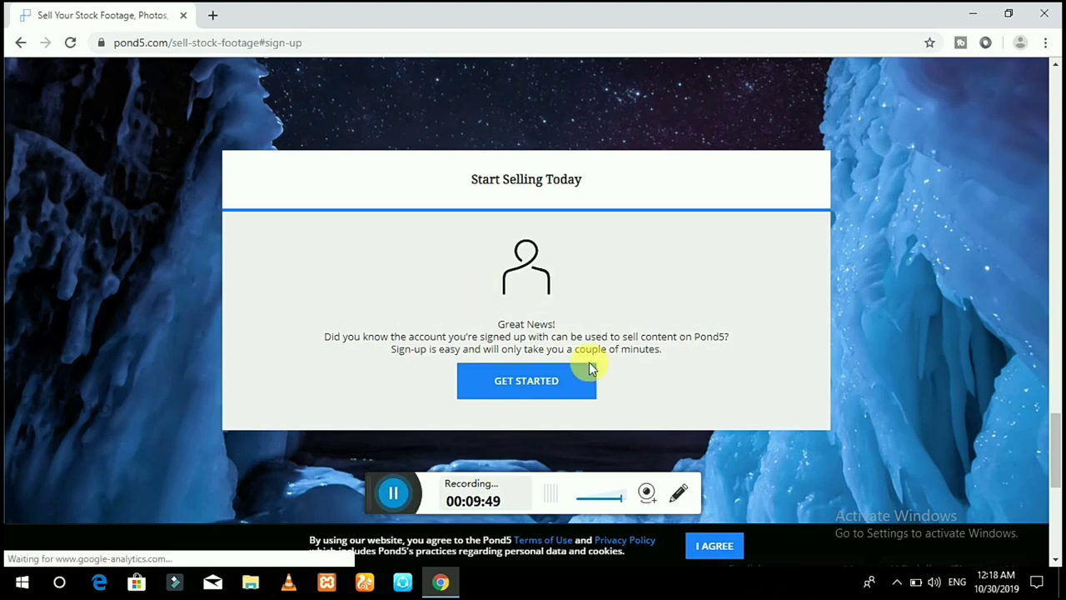
{"action": "left_click", "coordinate": [547, 388]}
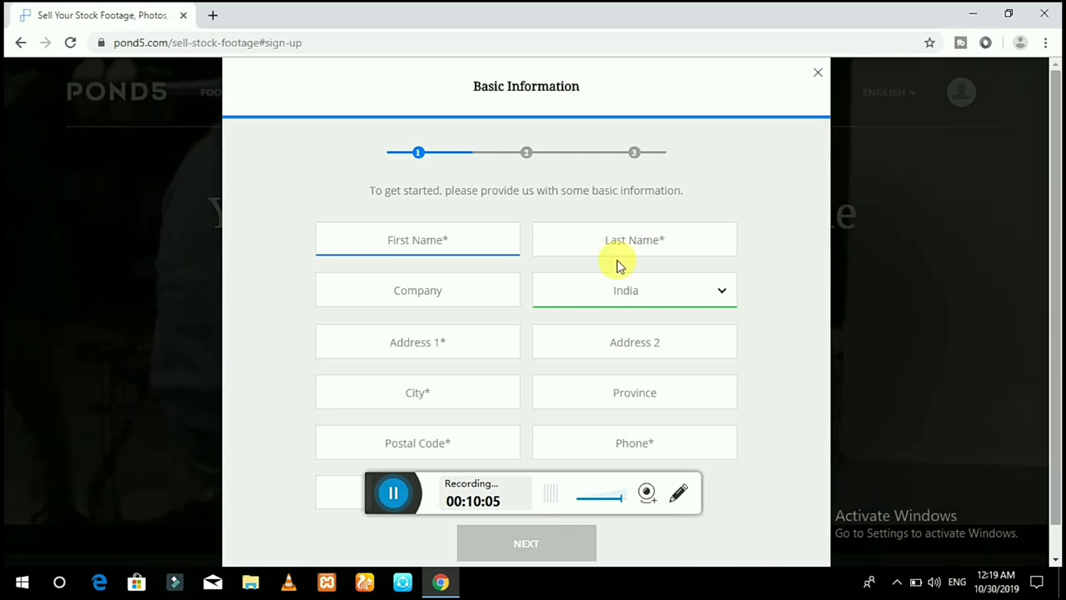
{"action": "left_click", "coordinate": [473, 233]}
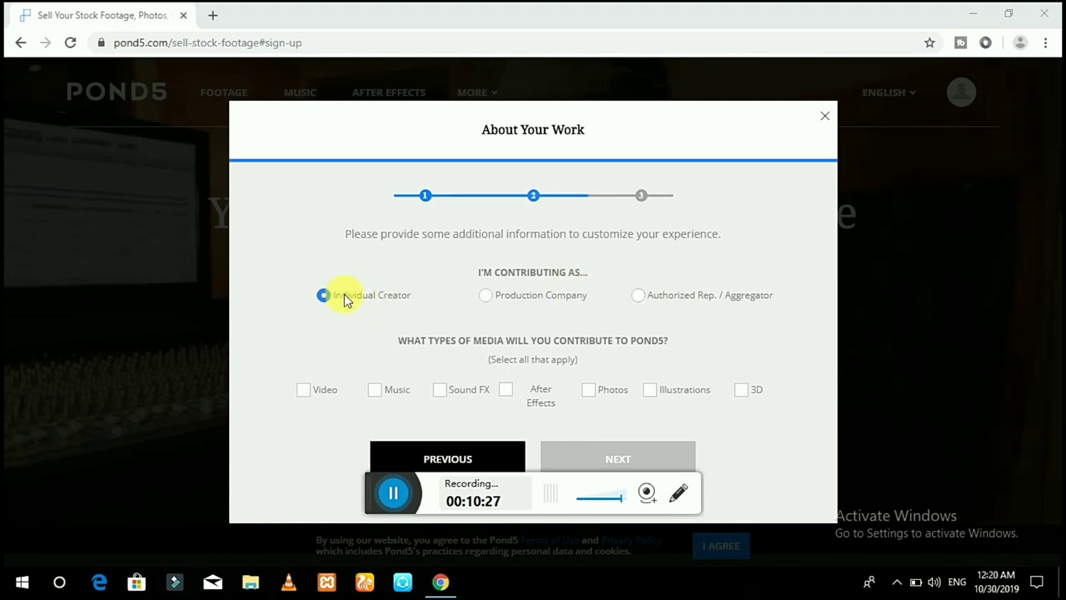
Step: Register as an Individual Creator contributing Video, Sound FX and Photos, and continue to the ID upload
{"action": "left_click", "coordinate": [325, 298]}
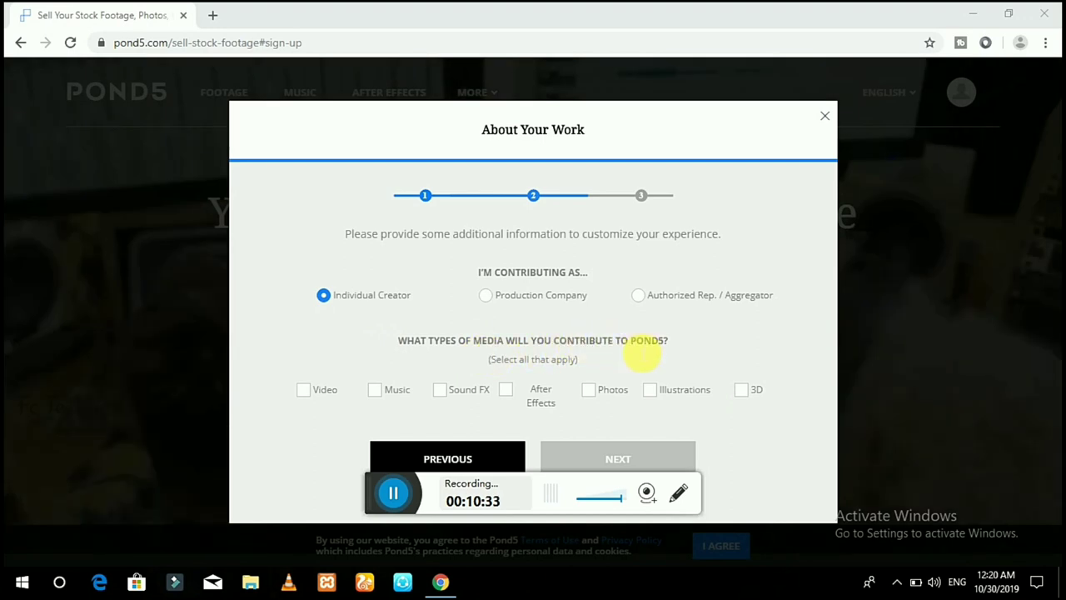
{"action": "left_click", "coordinate": [305, 392]}
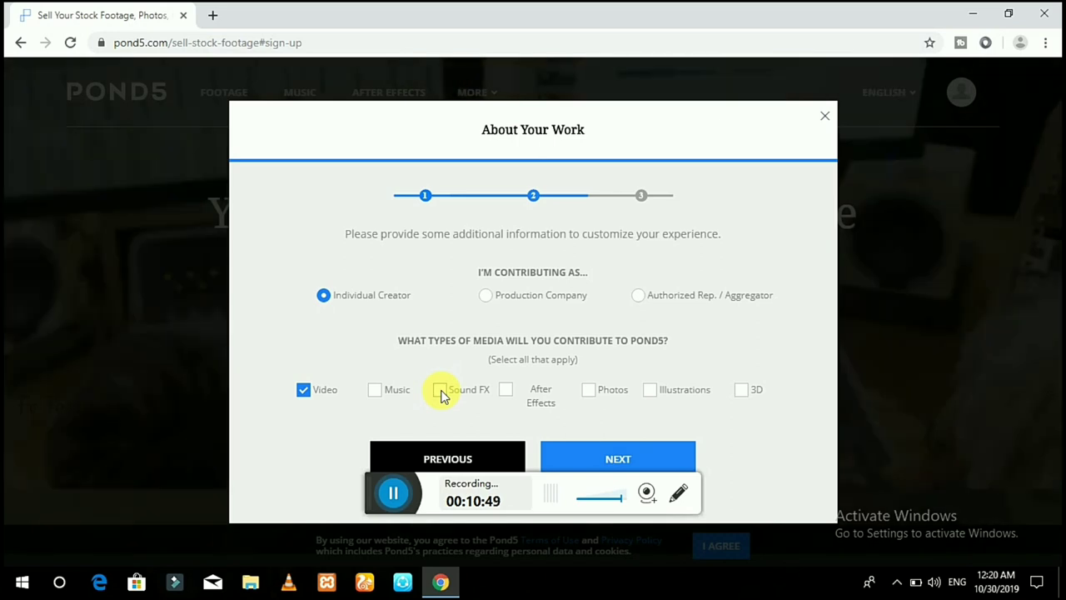
{"action": "left_click", "coordinate": [441, 392]}
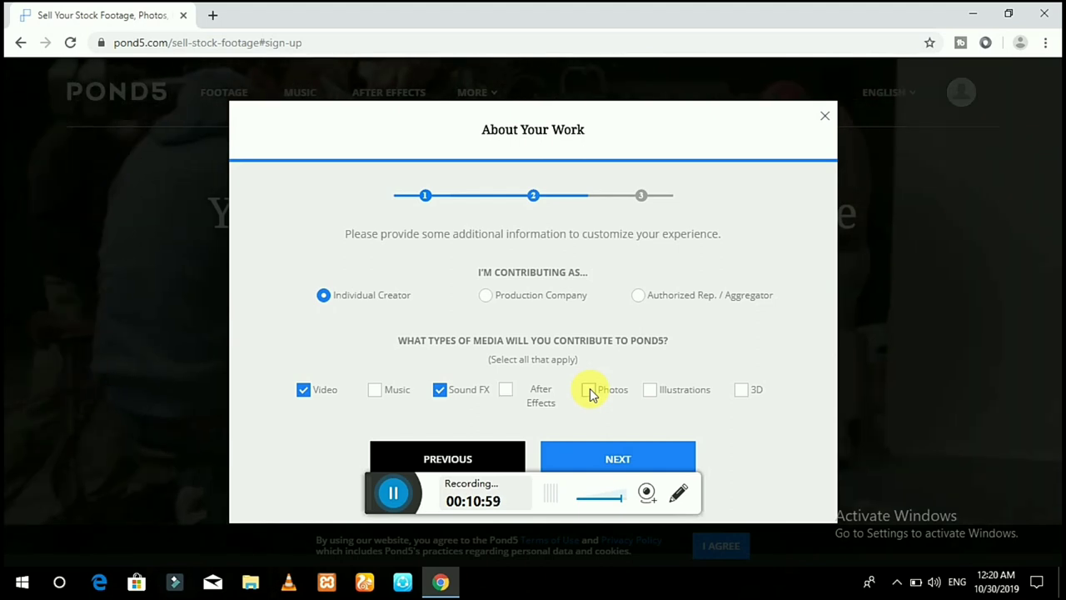
{"action": "left_click", "coordinate": [589, 390]}
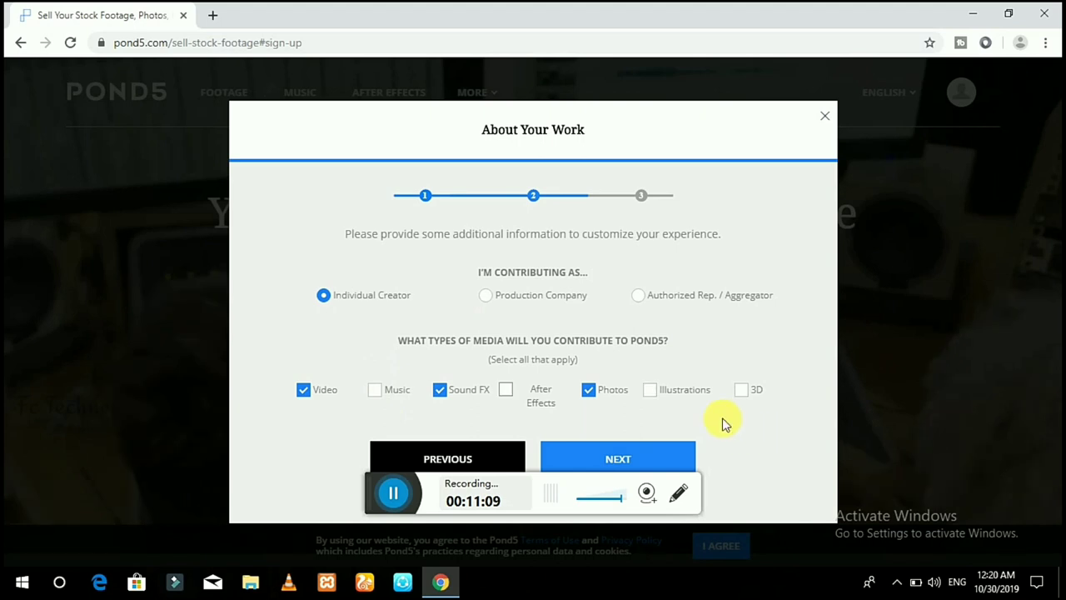
{"action": "left_click", "coordinate": [645, 471]}
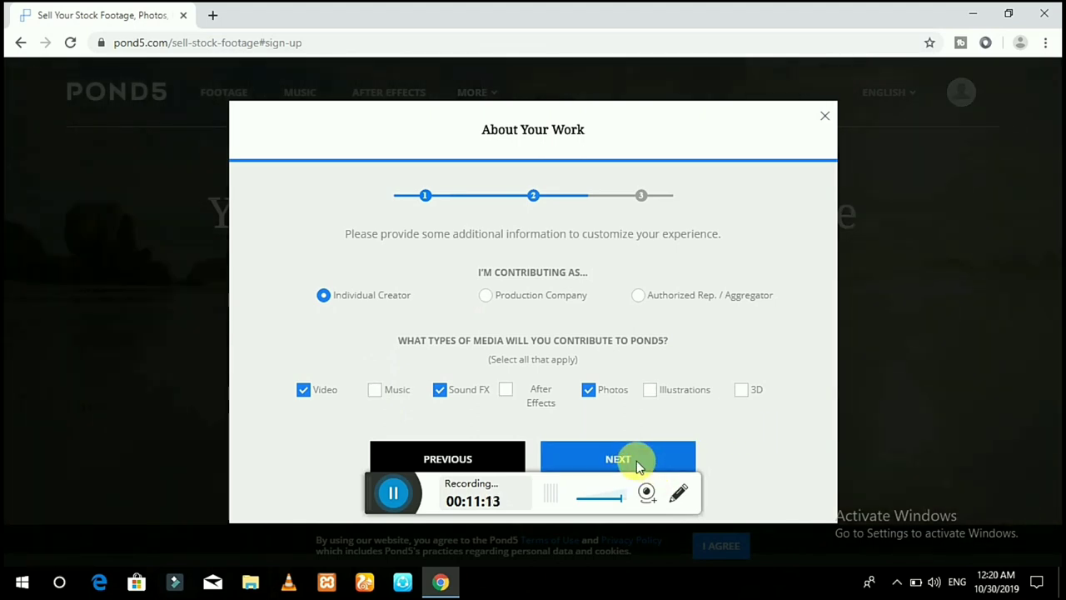
{"action": "left_click", "coordinate": [637, 465]}
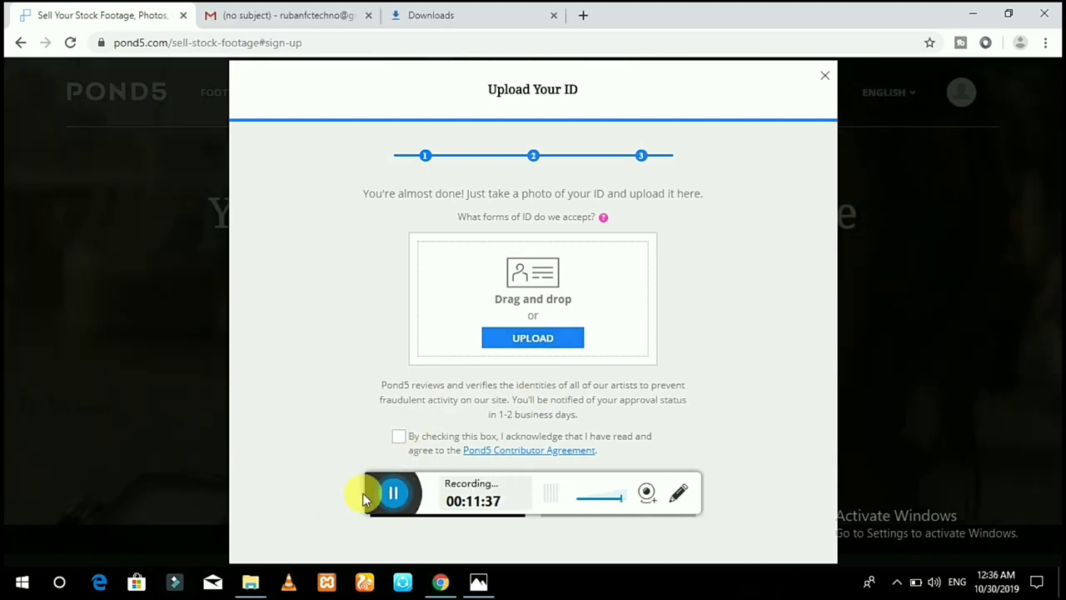
Step: Upload the ID photo IMG_20191030_125610770 from the "my" folder on the Desktop
{"action": "left_click", "coordinate": [525, 341]}
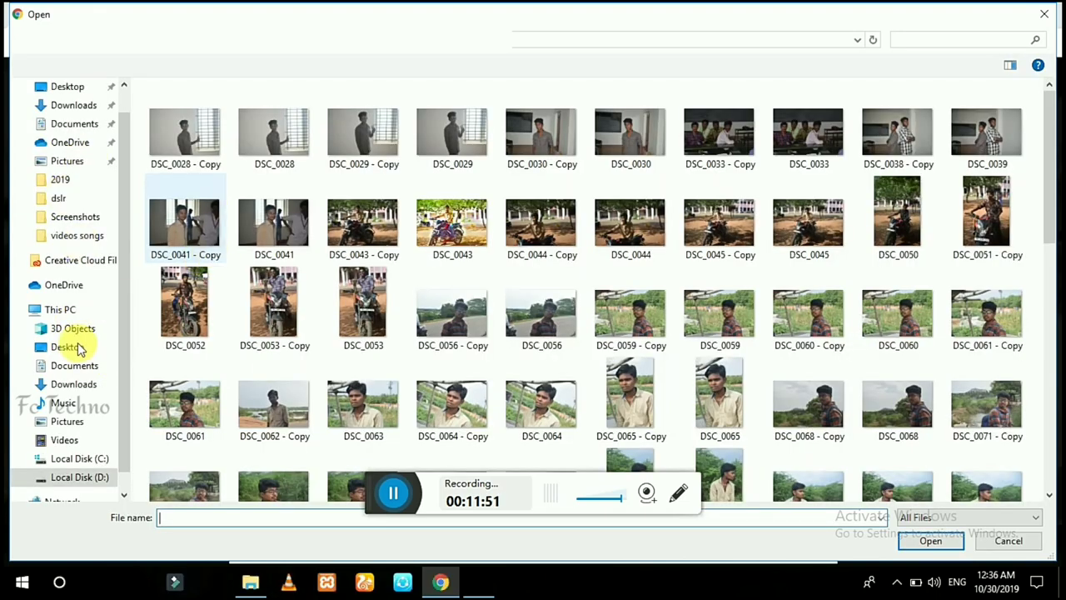
{"action": "left_click", "coordinate": [83, 348]}
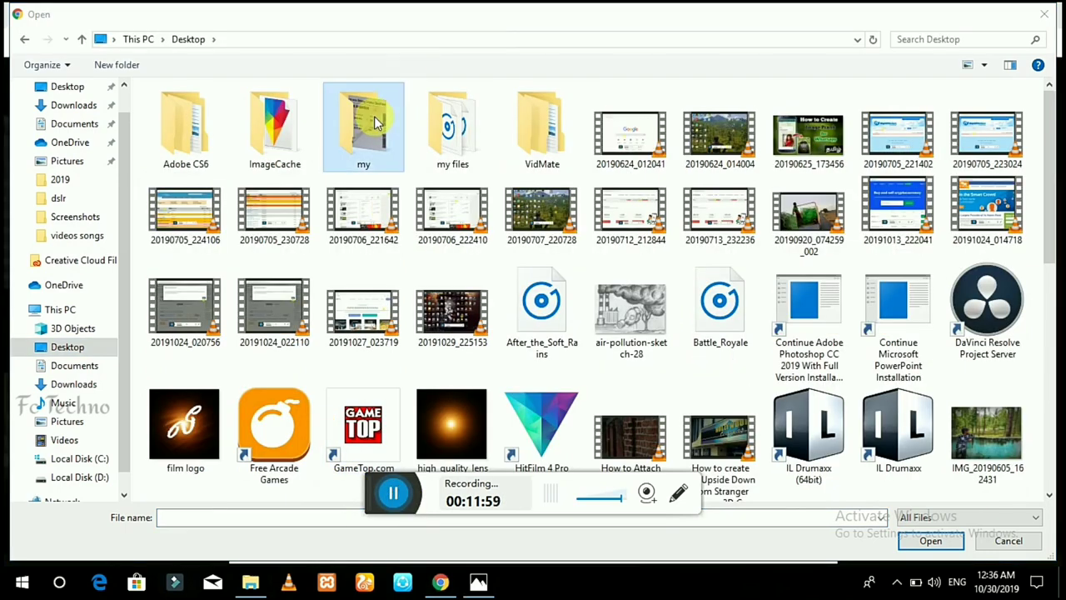
{"action": "double_click", "coordinate": [374, 123]}
{"action": "left_click", "coordinate": [206, 123]}
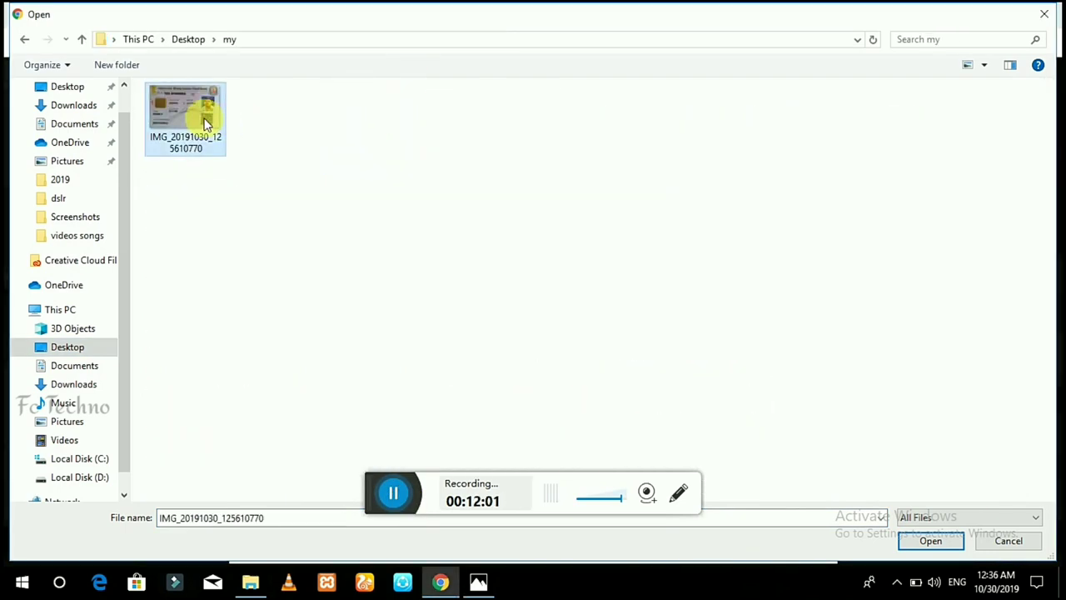
{"action": "double_click", "coordinate": [204, 119]}
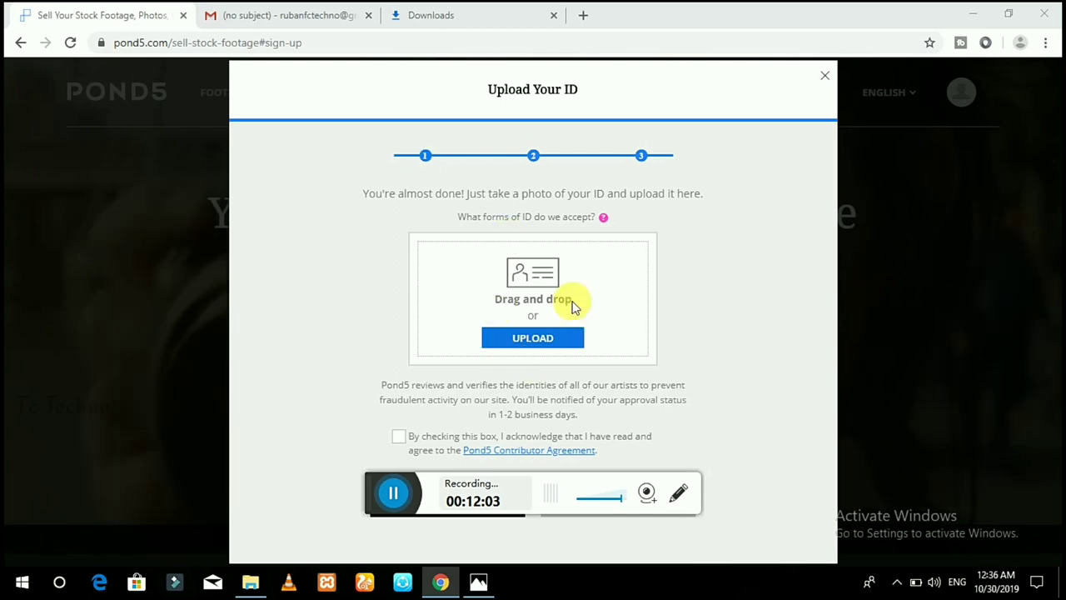
Step: Accept the Pond5 Contributor Agreement and submit the contributor application
{"action": "left_click", "coordinate": [399, 439]}
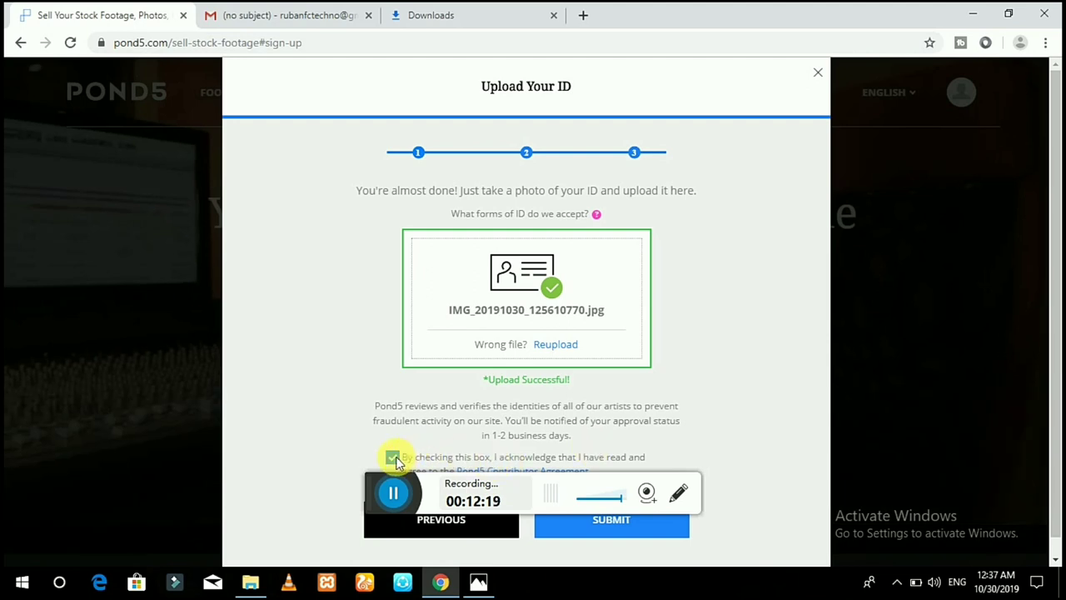
{"action": "scroll", "coordinate": [458, 449], "scroll_direction": "down", "scroll_amount": 1}
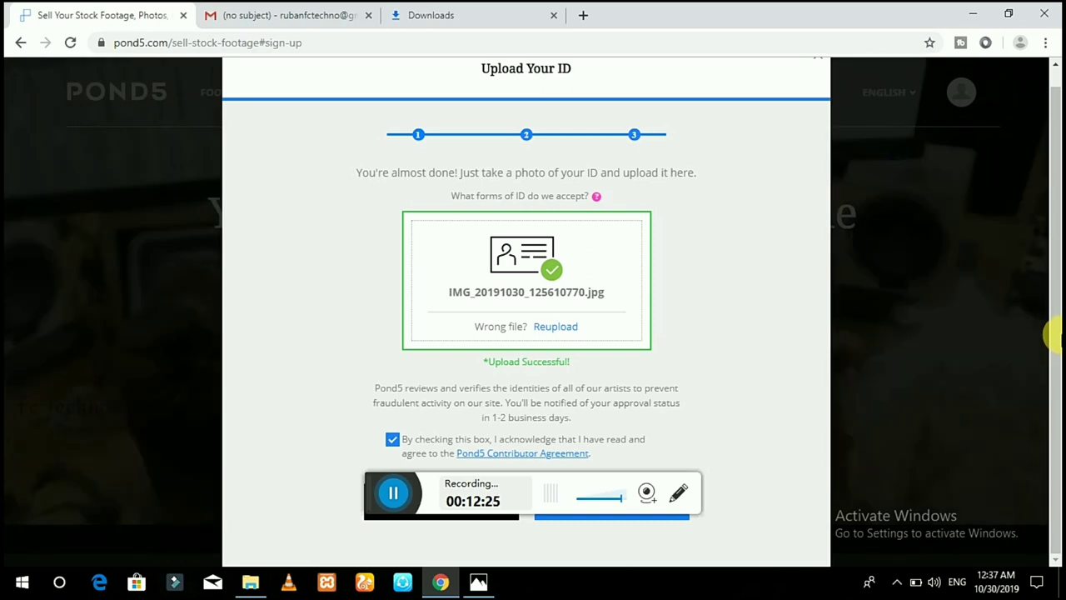
{"action": "scroll", "coordinate": [626, 523], "scroll_direction": "up", "scroll_amount": 1}
{"action": "left_click", "coordinate": [621, 534]}
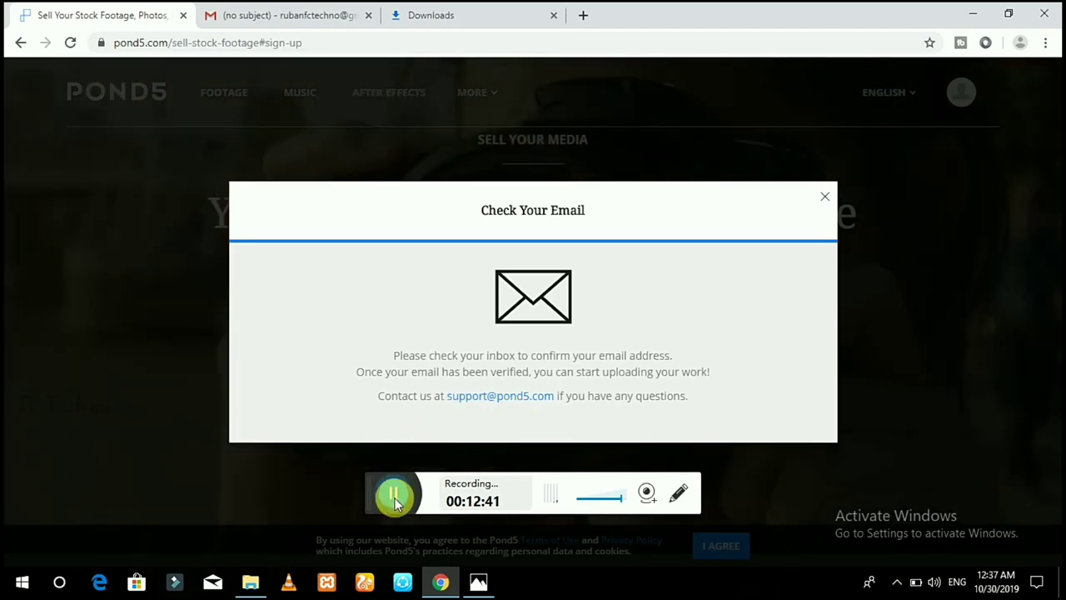
{"action": "left_click", "coordinate": [394, 498]}
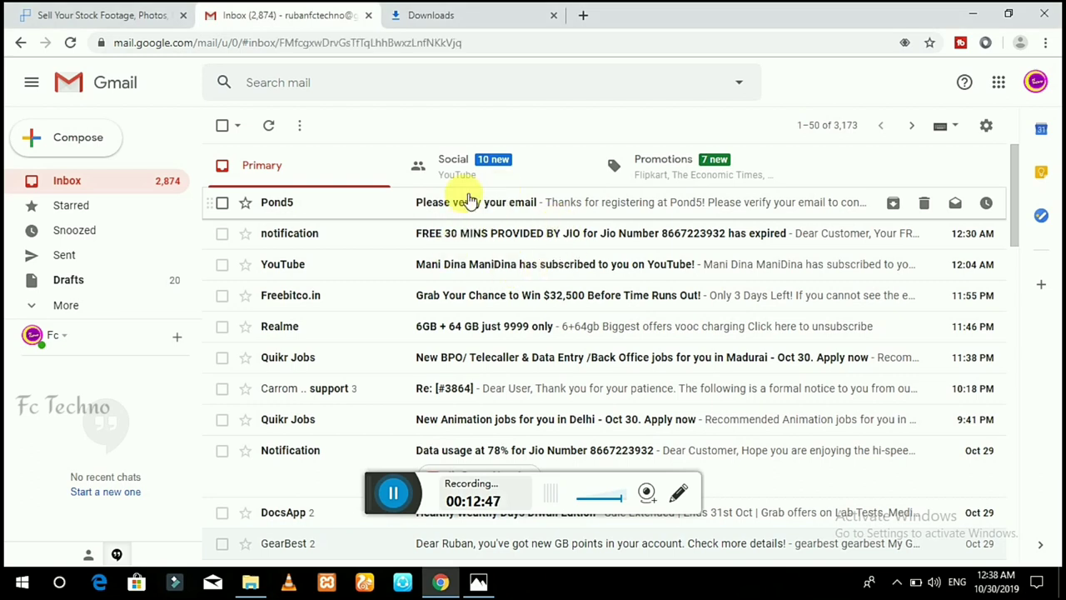
Step: Verify the e-mail address from Pond5's "Please verify your email" message in Gmail and dismiss the confirmation on the My Uploads page
{"action": "left_click", "coordinate": [507, 204]}
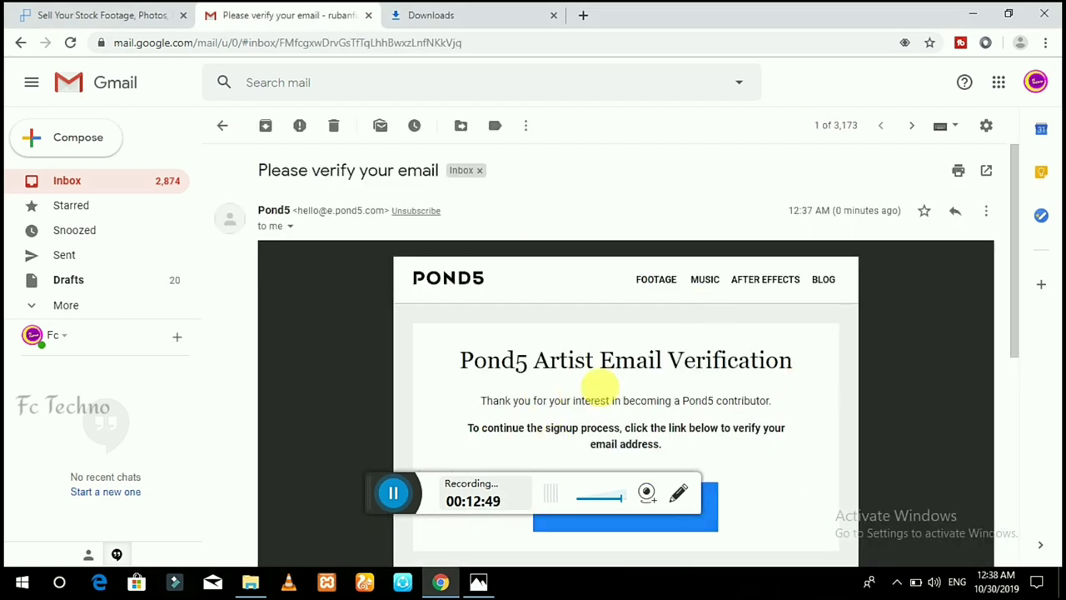
{"action": "left_click_drag", "start_coordinate": [1019, 287], "coordinate": [1018, 334]}
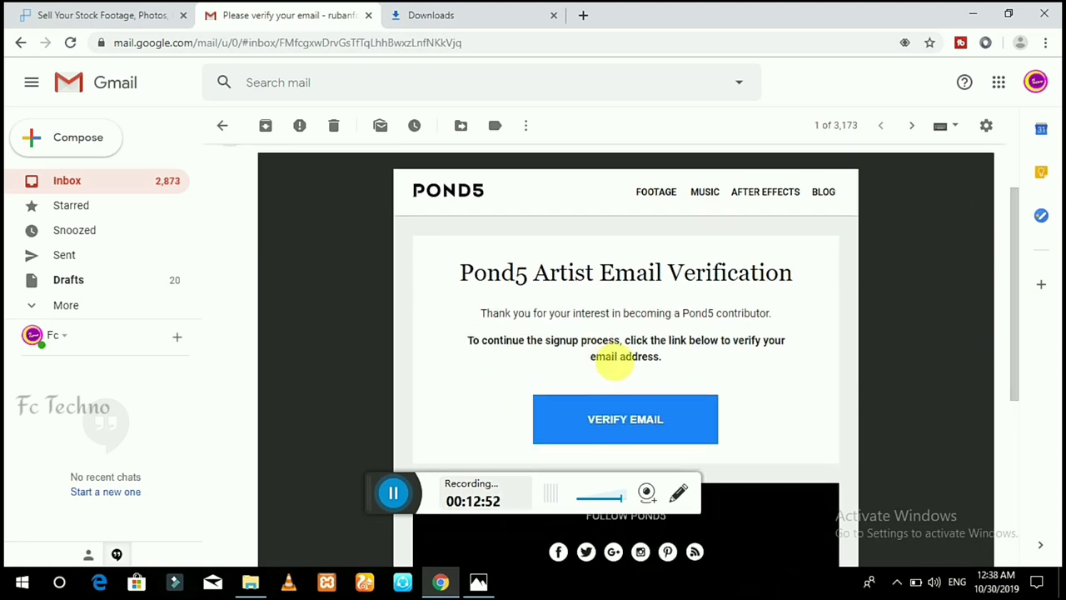
{"action": "left_click", "coordinate": [642, 422]}
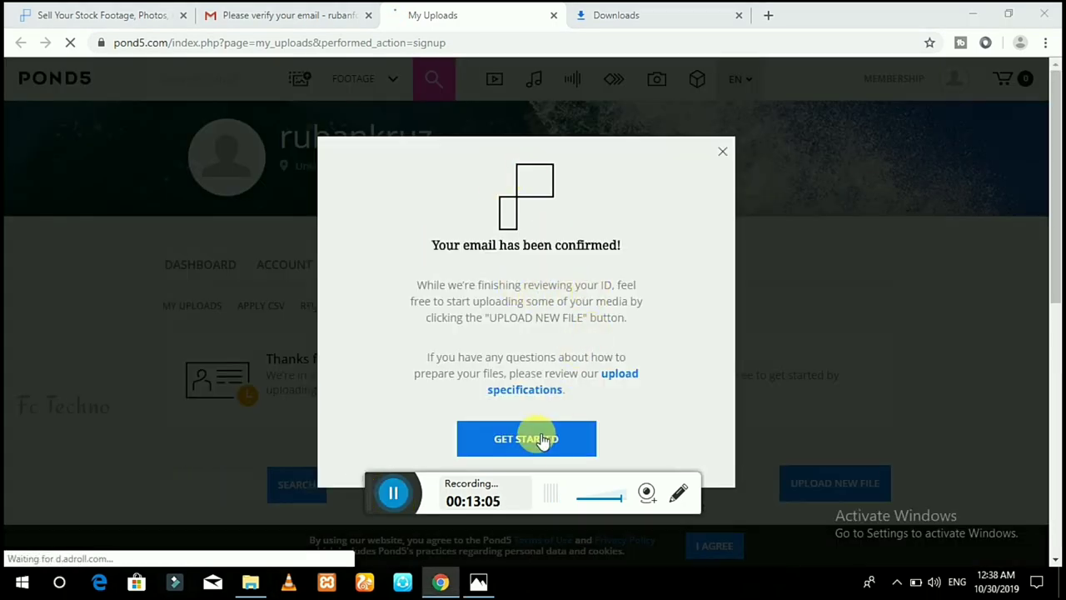
{"action": "left_click", "coordinate": [722, 153]}
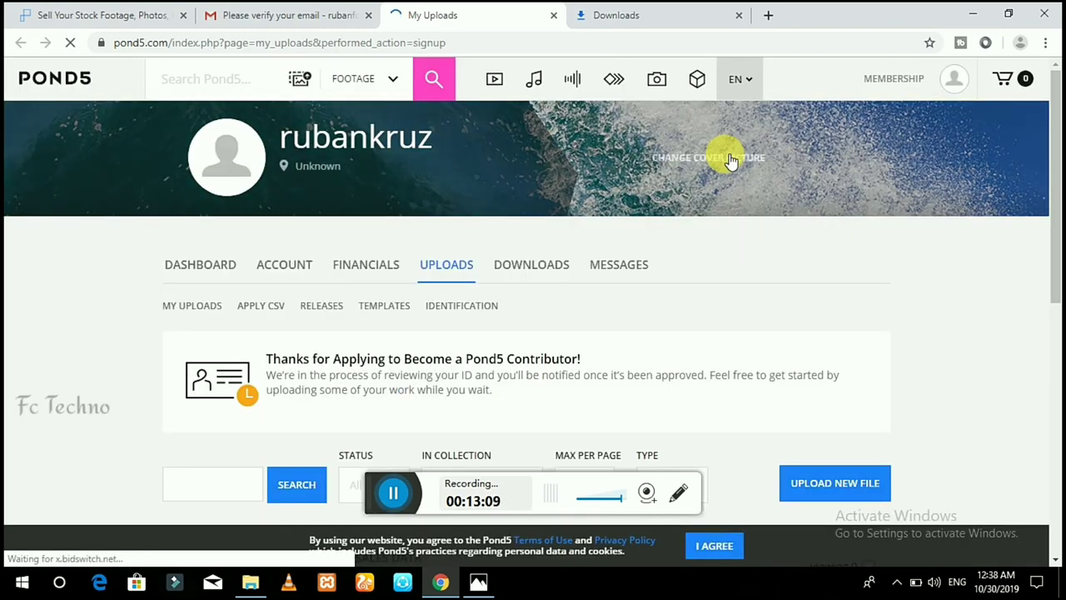
{"action": "left_click", "coordinate": [377, 497]}
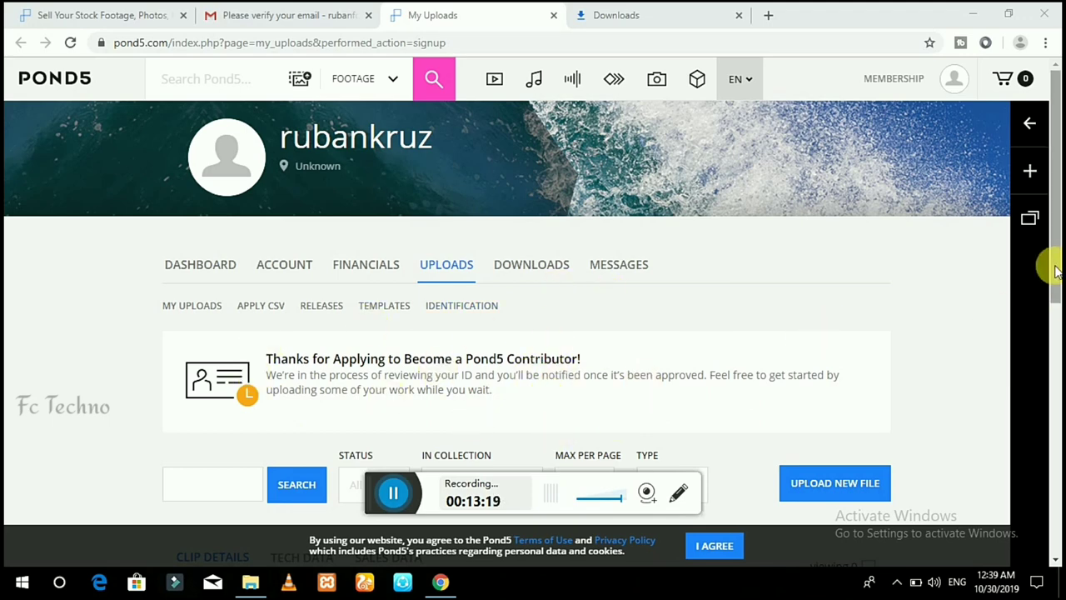
Step: Upload the photo DSC_0175 from the dslr folder on Local Disk (D:) and dismiss the e-mail confirmation notice
{"action": "left_click_drag", "start_coordinate": [1050, 285], "coordinate": [1051, 341]}
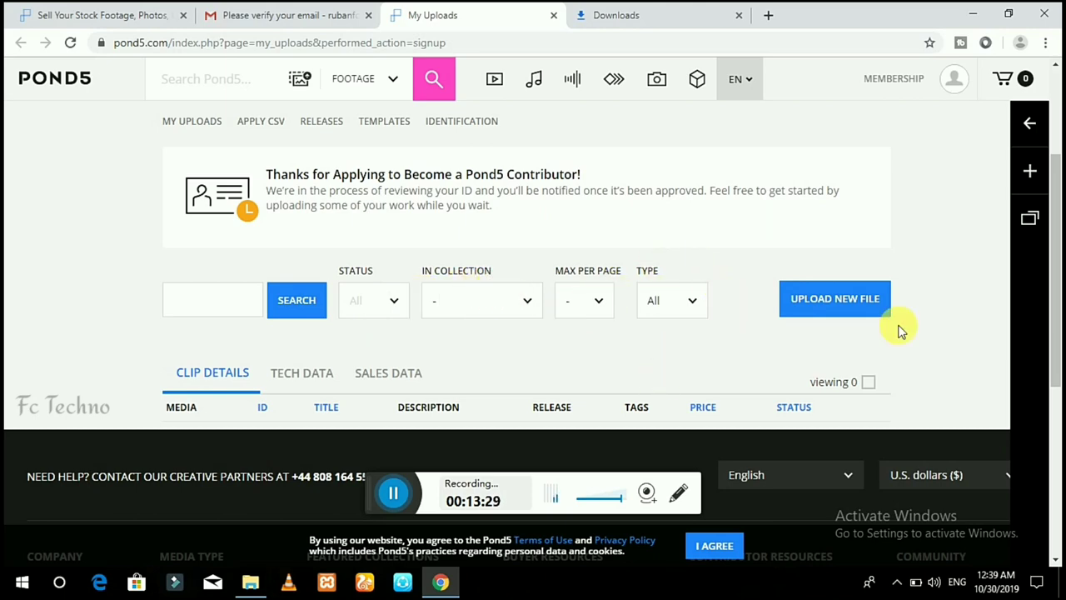
{"action": "mouse_move", "coordinate": [1053, 283]}
{"action": "left_mouse_down"}
{"action": "mouse_move", "coordinate": [1056, 334]}
{"action": "mouse_move", "coordinate": [1055, 271]}
{"action": "left_mouse_up"}
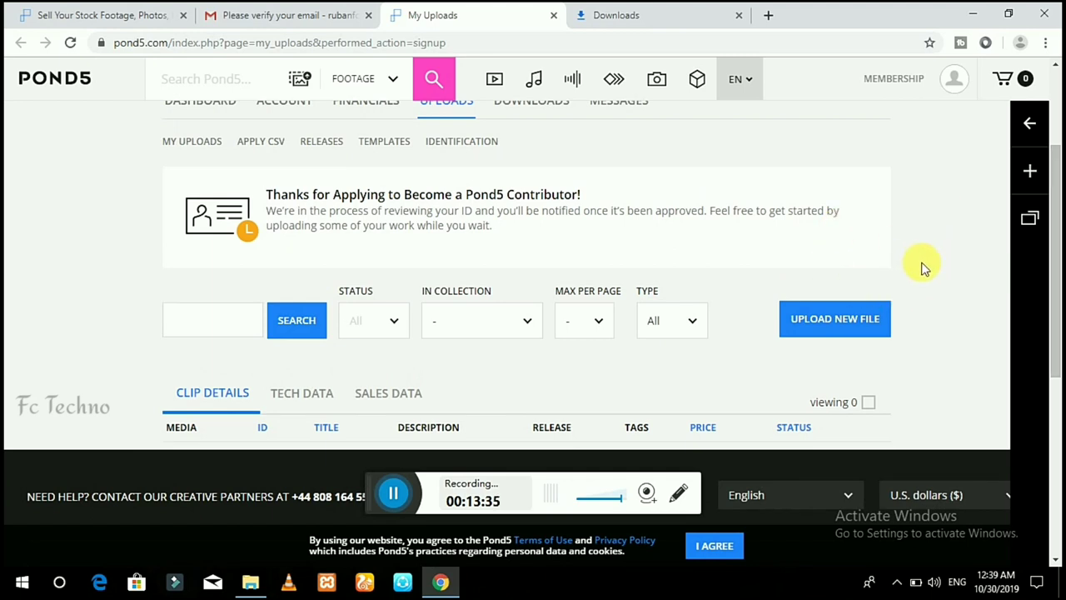
{"action": "left_click", "coordinate": [854, 323]}
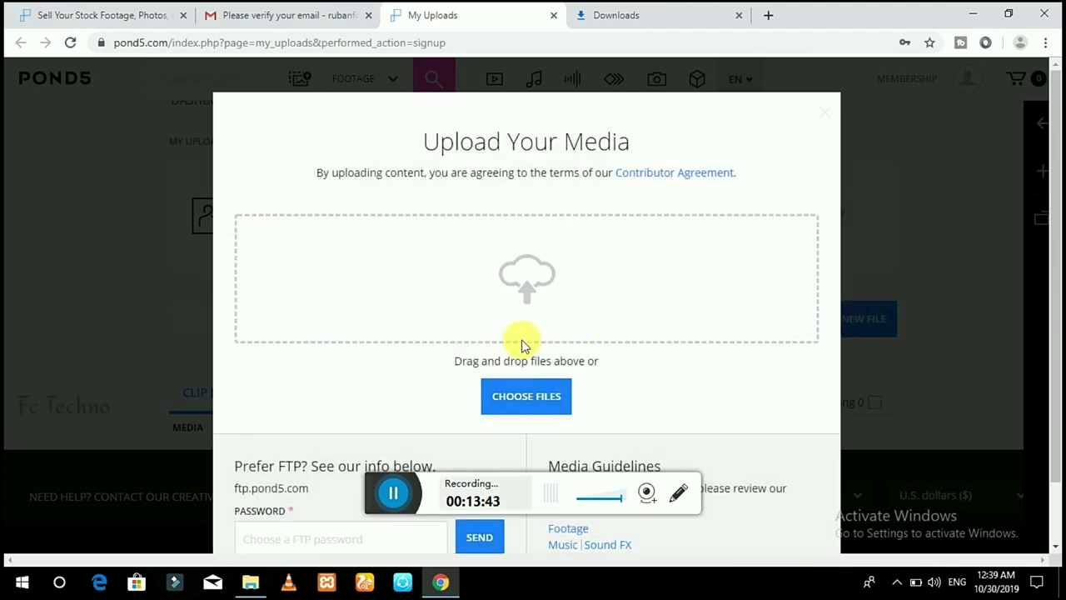
{"action": "left_click", "coordinate": [530, 406]}
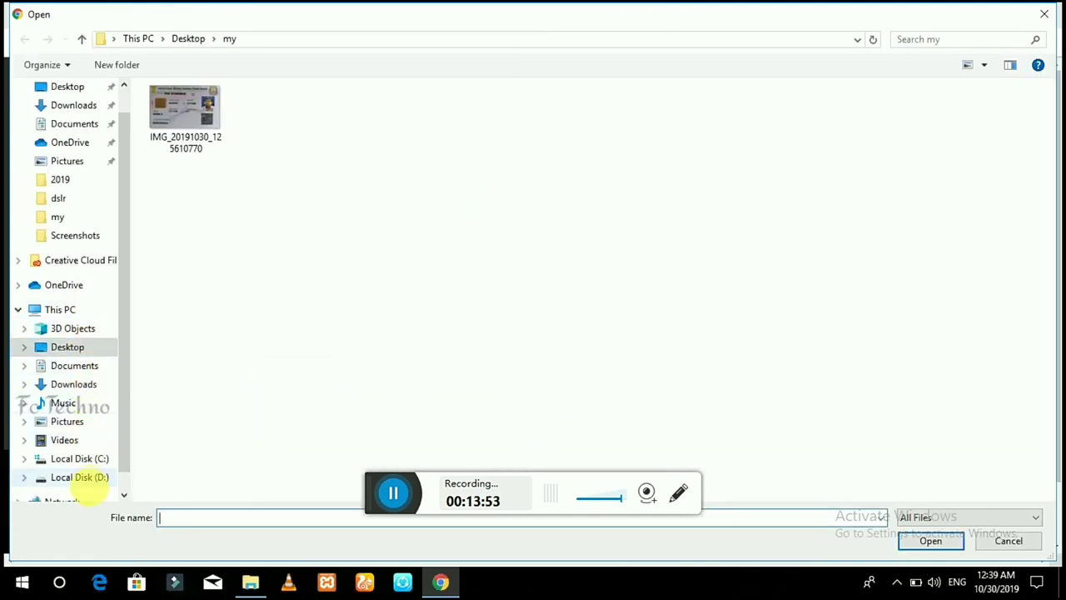
{"action": "left_click", "coordinate": [99, 481]}
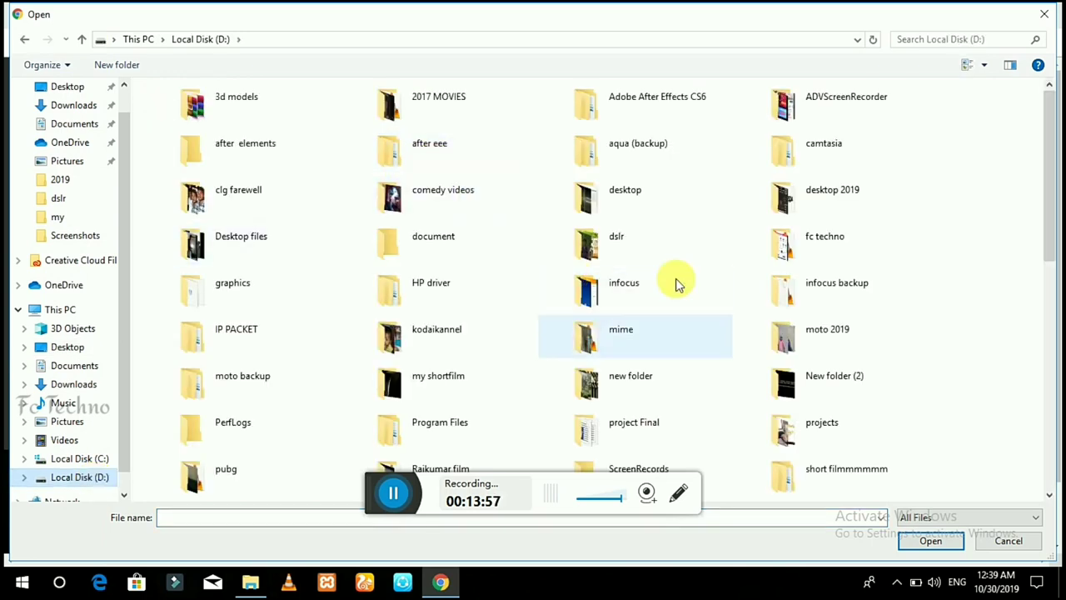
{"action": "left_click", "coordinate": [627, 246]}
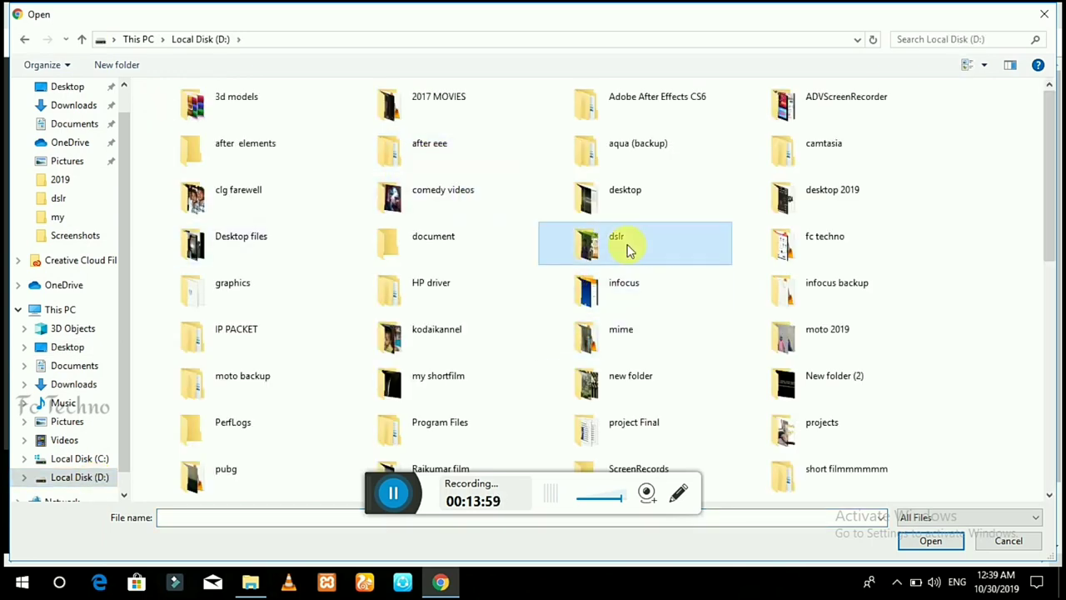
{"action": "double_click", "coordinate": [627, 244]}
{"action": "left_click_drag", "start_coordinate": [1056, 233], "coordinate": [1055, 339]}
{"action": "double_click", "coordinate": [989, 238]}
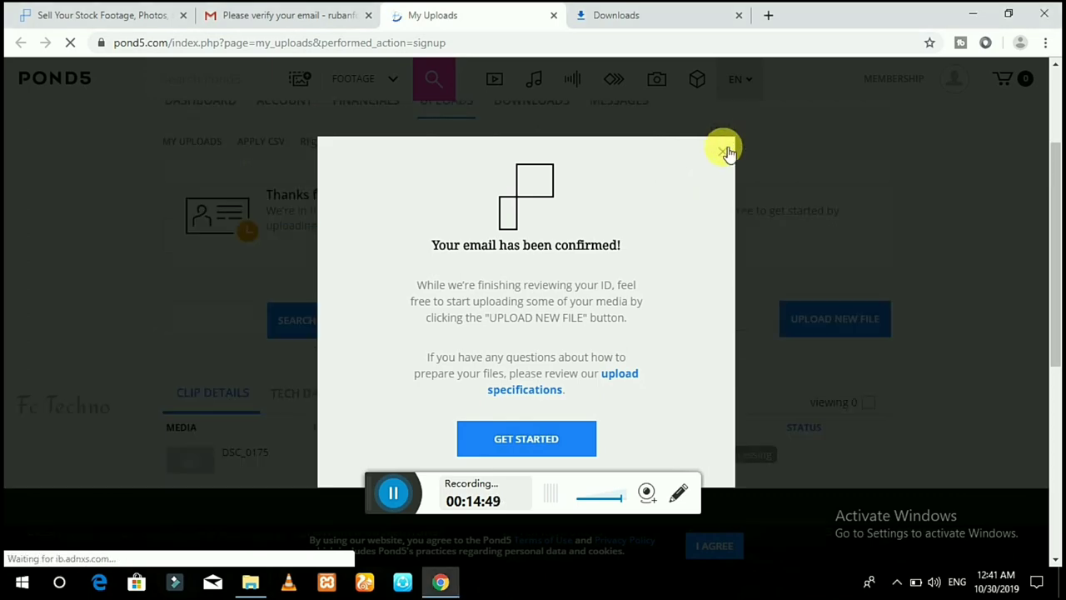
{"action": "left_click", "coordinate": [479, 441]}
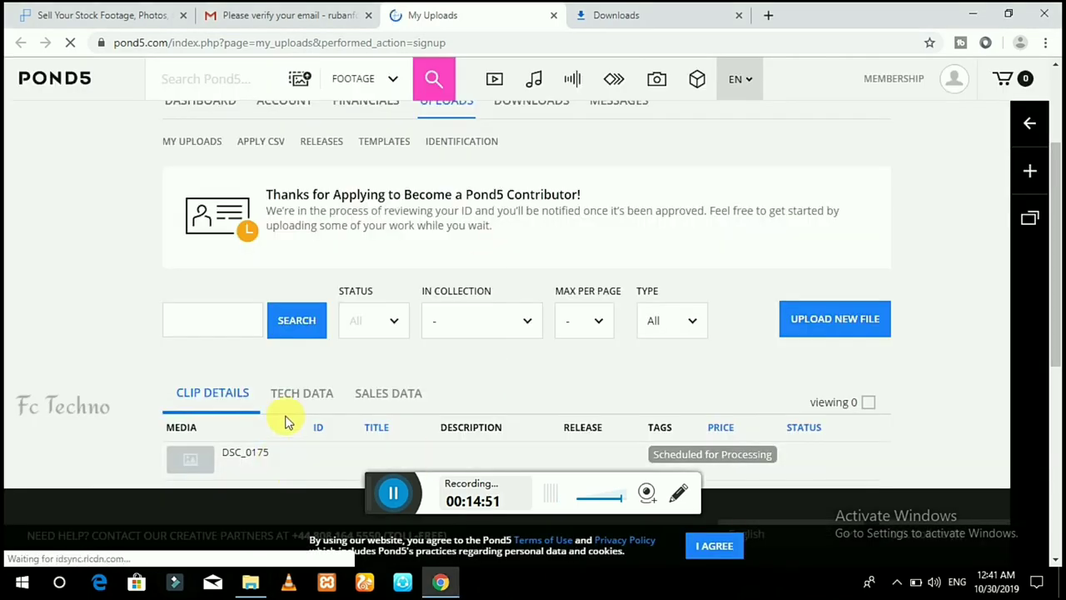
Step: Check the DSC_0175 entry in the uploads list and sort the list by price
{"action": "mouse_move", "coordinate": [1031, 172]}
{"action": "left_click_drag", "start_coordinate": [1054, 214], "coordinate": [1054, 320]}
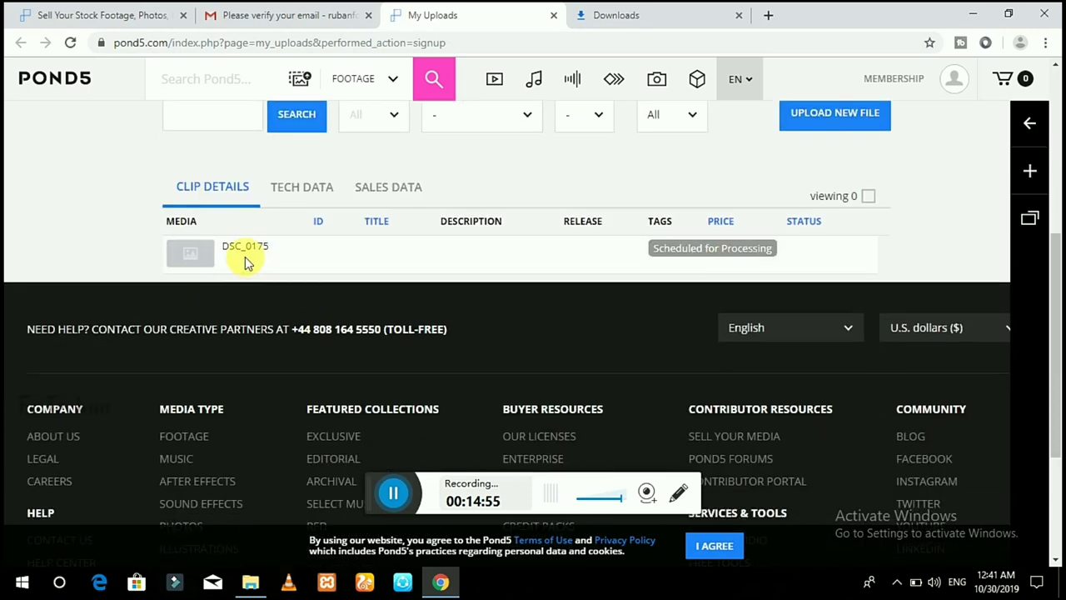
{"action": "mouse_move", "coordinate": [691, 245]}
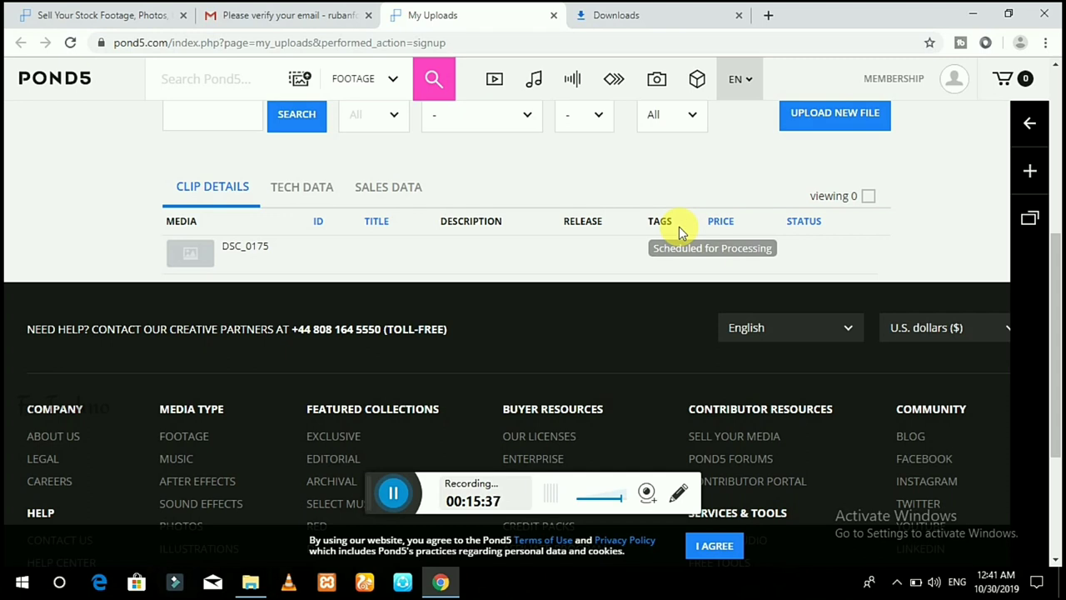
{"action": "left_click", "coordinate": [733, 226]}
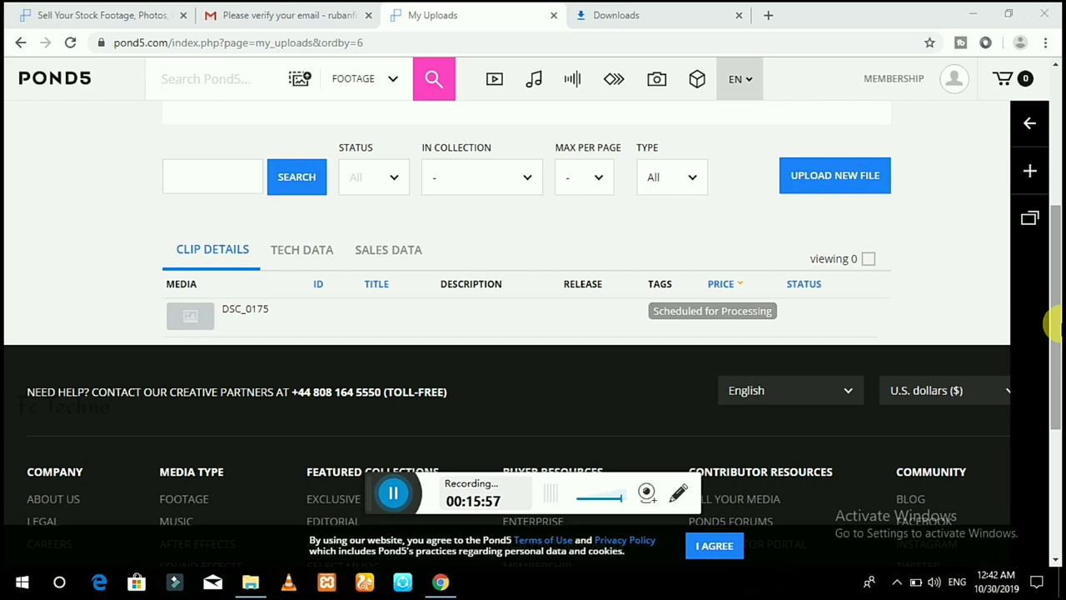
Step: Open the contributor dashboard and view the recent sales and balance
{"action": "left_click_drag", "start_coordinate": [1054, 314], "coordinate": [1056, 283]}
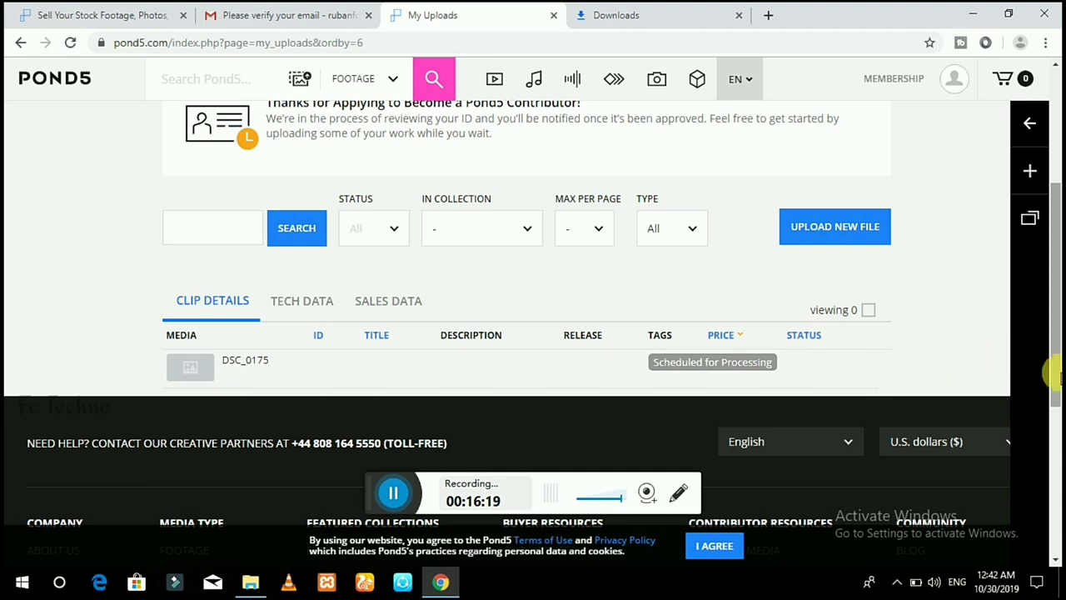
{"action": "scroll", "coordinate": [1054, 372], "scroll_direction": "up", "scroll_amount": 3}
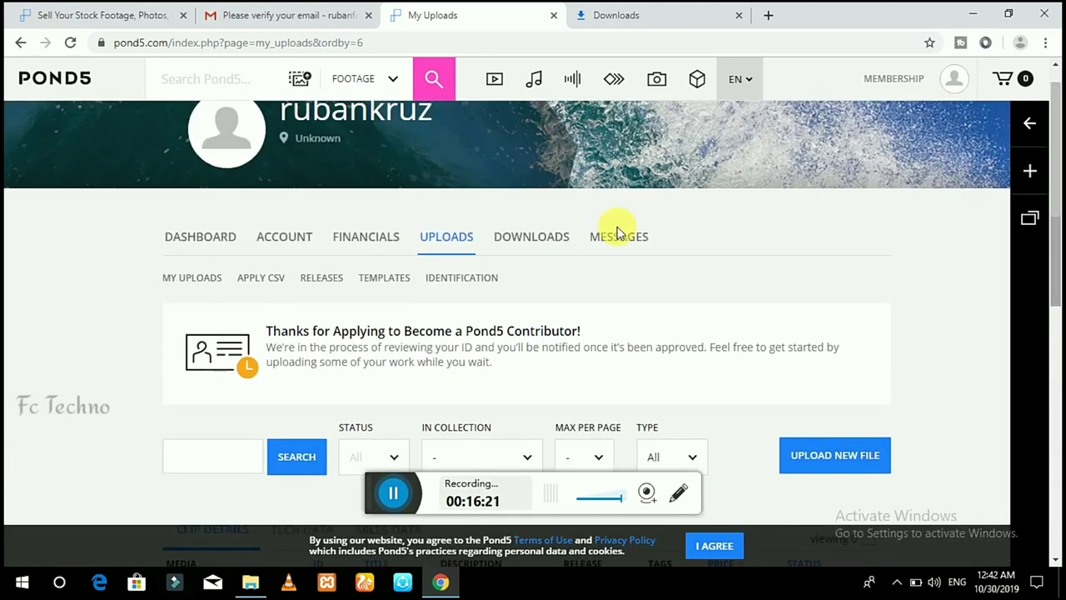
{"action": "left_click", "coordinate": [218, 241]}
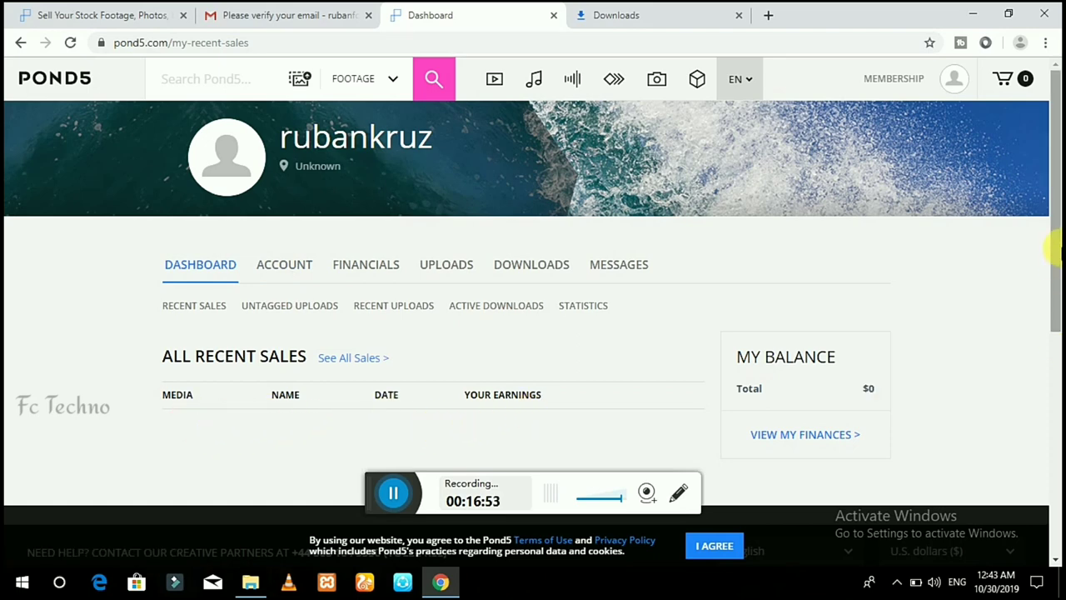
{"action": "scroll", "coordinate": [1055, 288], "scroll_direction": "down", "scroll_amount": 2}
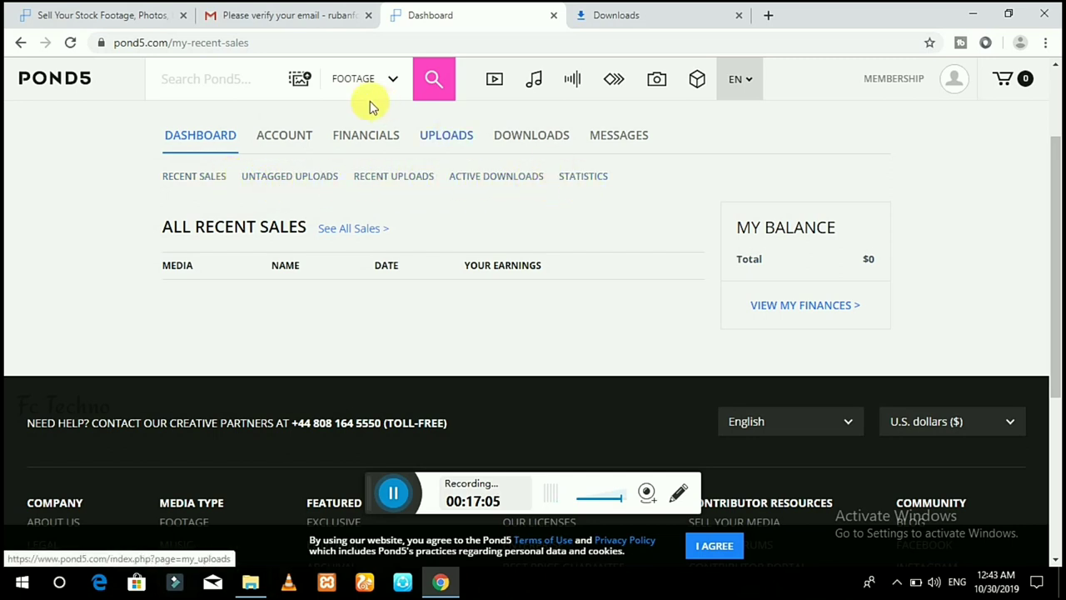
Step: Review the account's contact info and payout preferences, and open the message inbox
{"action": "left_click", "coordinate": [284, 135]}
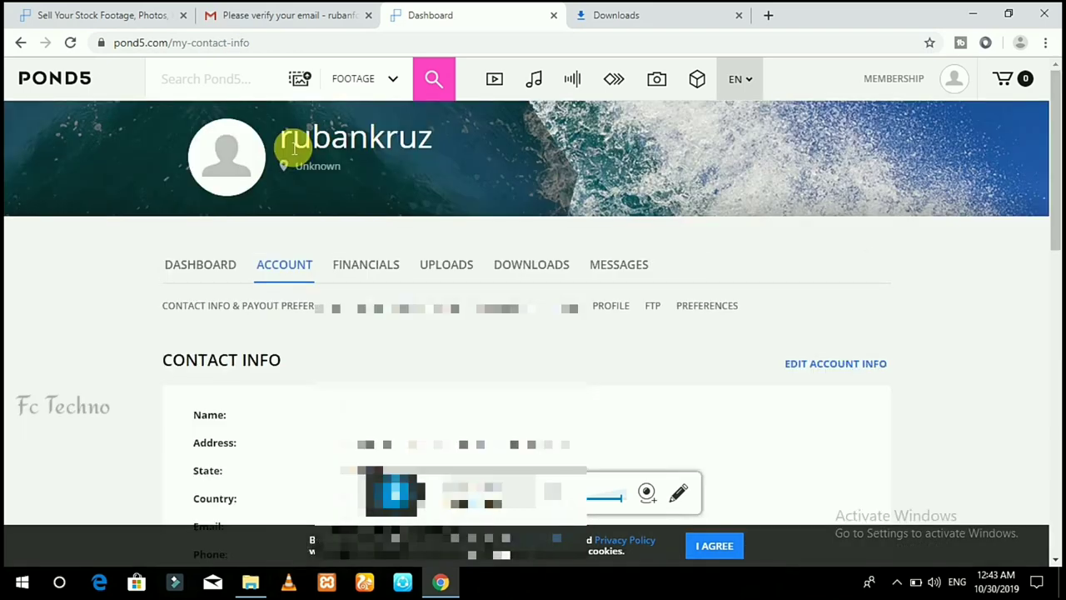
{"action": "left_click_drag", "start_coordinate": [1054, 171], "coordinate": [1056, 321]}
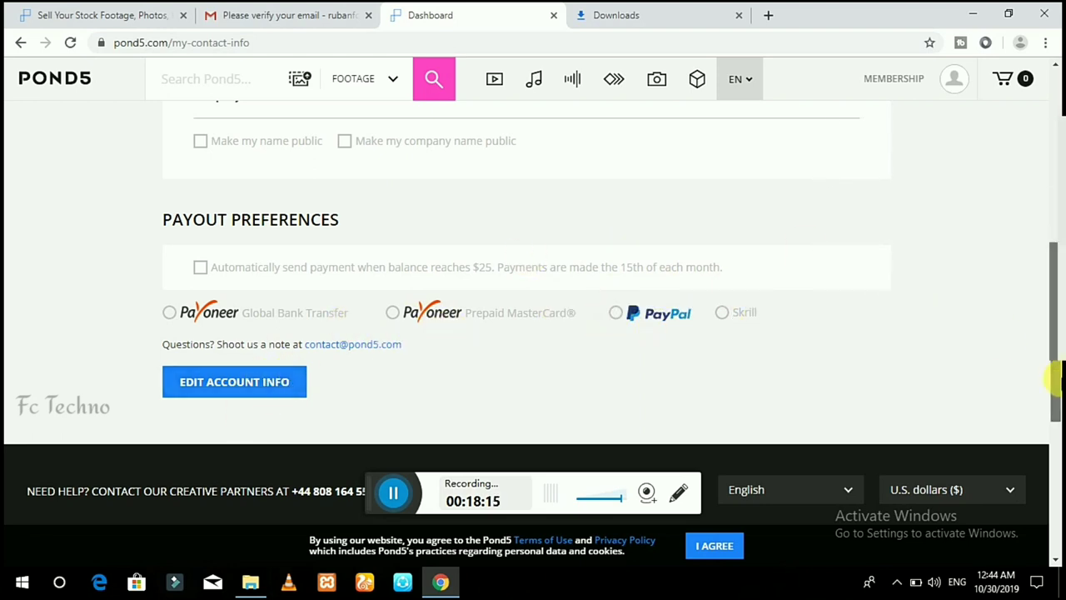
{"action": "left_click_drag", "start_coordinate": [1056, 374], "coordinate": [1056, 279]}
{"action": "scroll", "coordinate": [1056, 275], "scroll_direction": "up", "scroll_amount": 3}
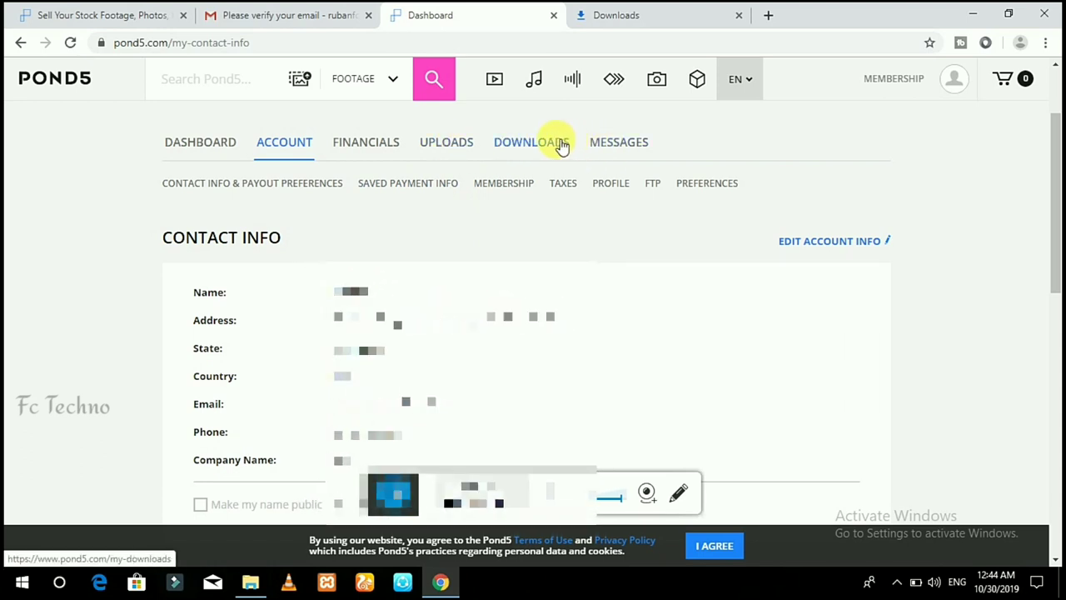
{"action": "left_click", "coordinate": [616, 150]}
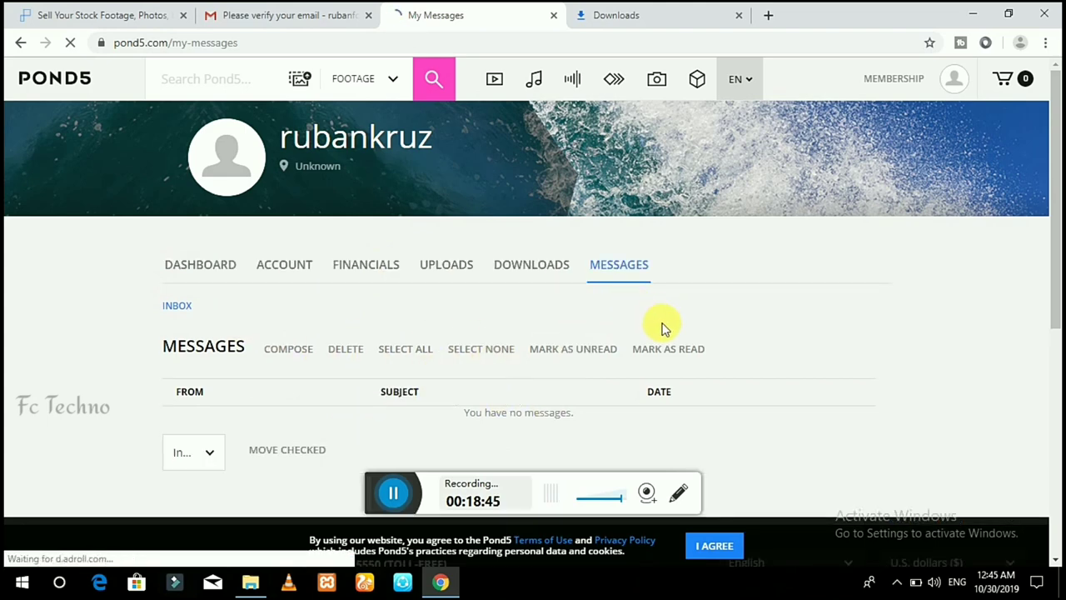
Step: Return to the uploads list and view the available Status and In Collection filter options
{"action": "left_click", "coordinate": [446, 265]}
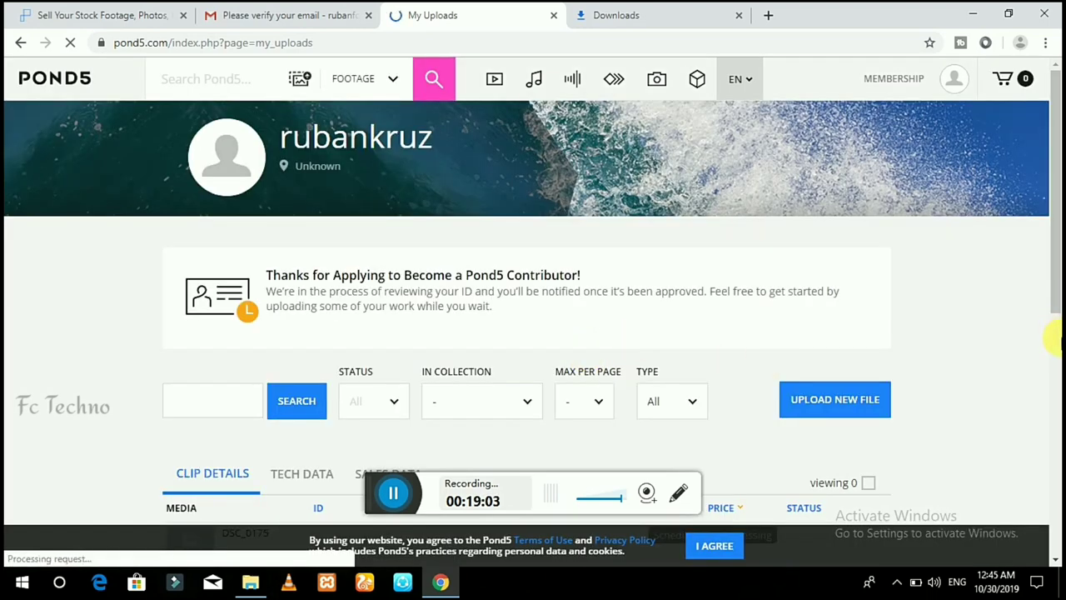
{"action": "scroll", "coordinate": [1054, 337], "scroll_direction": "down", "scroll_amount": 5}
{"action": "left_click_drag", "start_coordinate": [1054, 321], "coordinate": [1056, 245]}
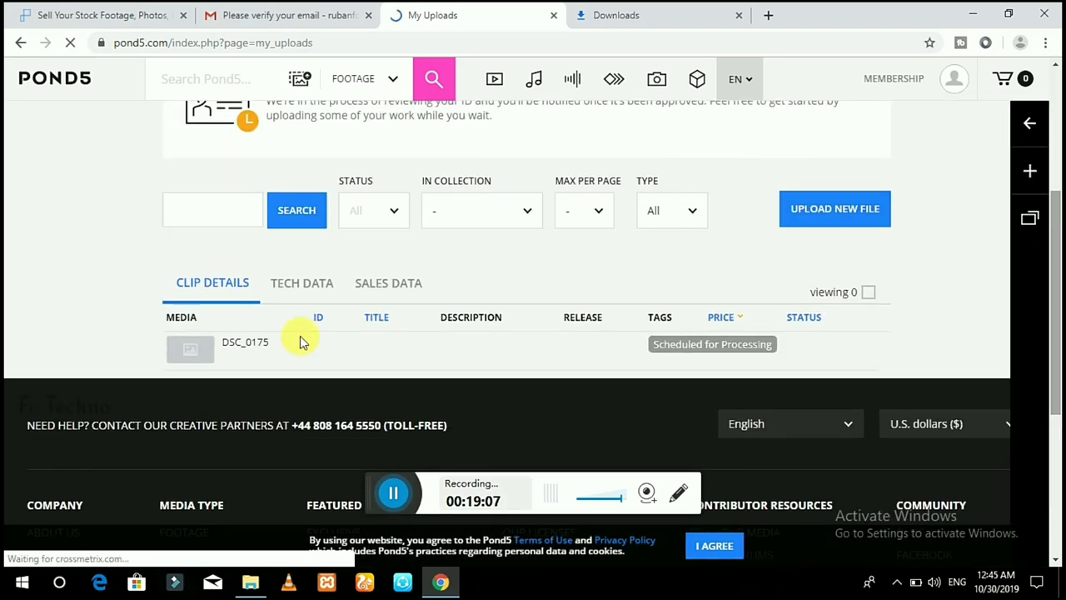
{"action": "left_click", "coordinate": [388, 219]}
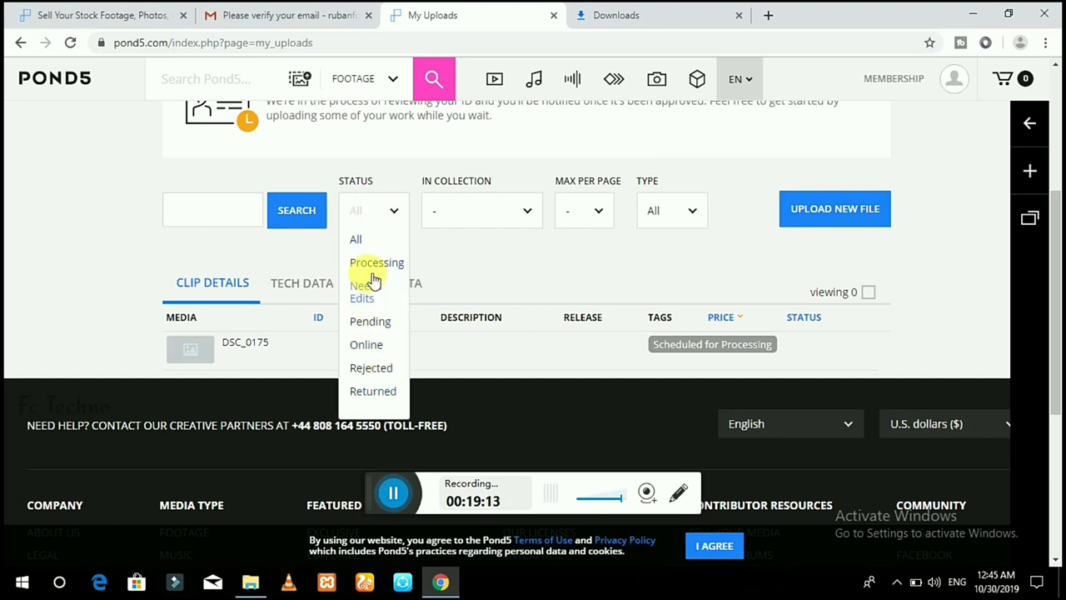
{"action": "left_click", "coordinate": [528, 214]}
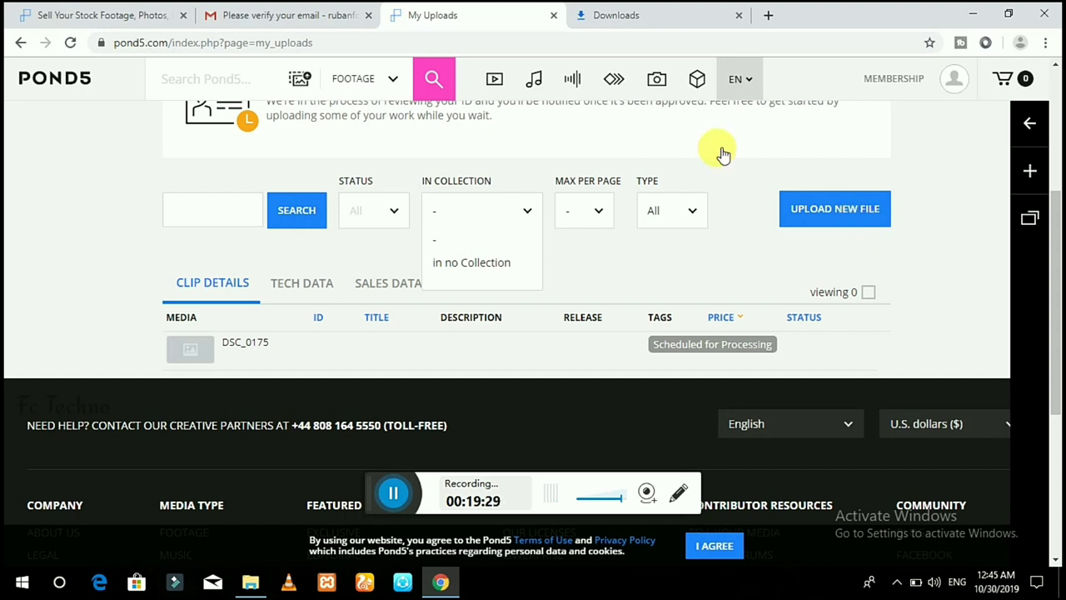
{"action": "mouse_move", "coordinate": [613, 79]}
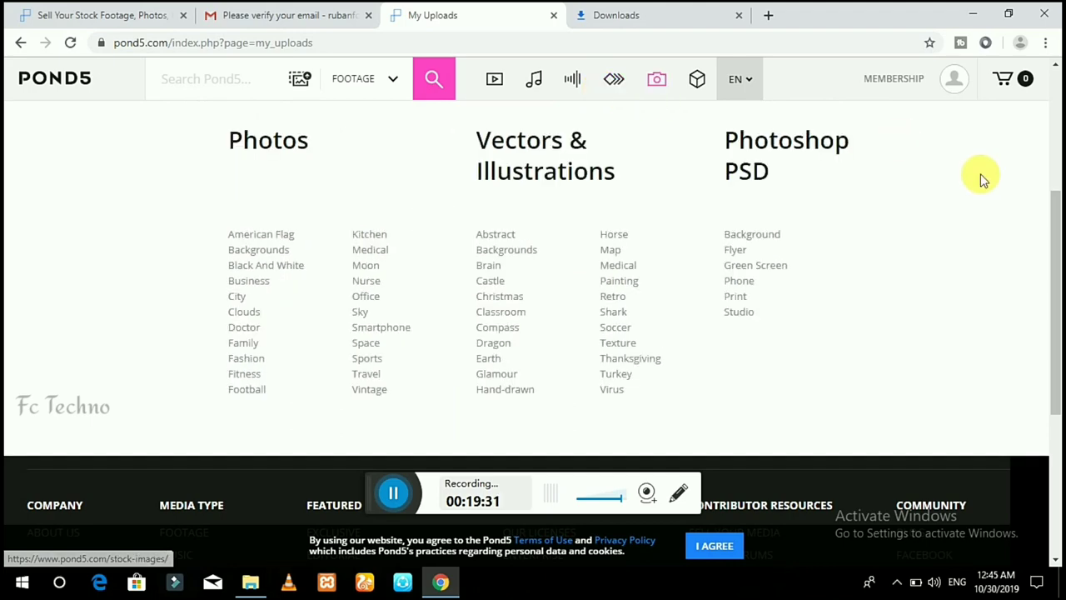